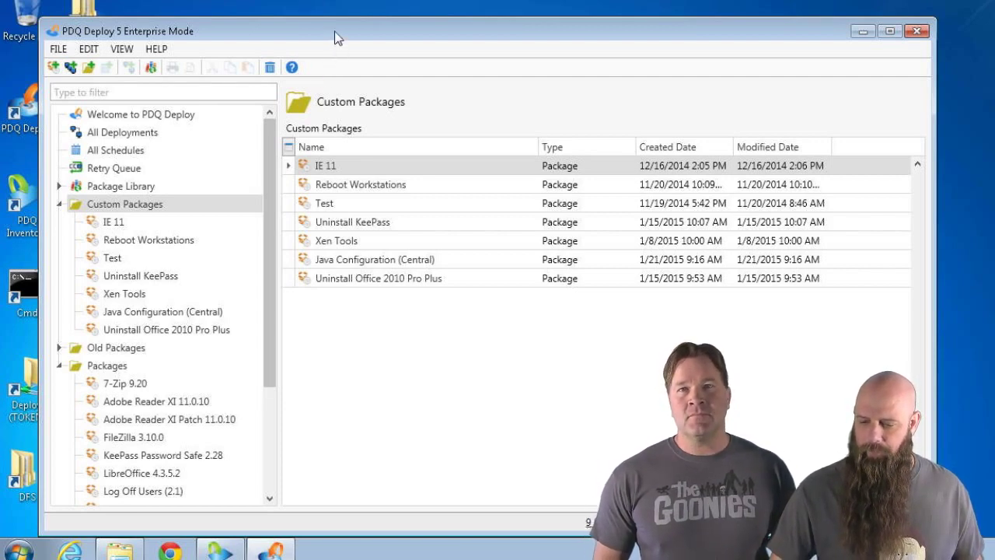
- Import the updated Java 8 package, Update 31, from the Package Library updates and dismiss the download window
{"action": "left_click", "coordinate": [125, 187]}
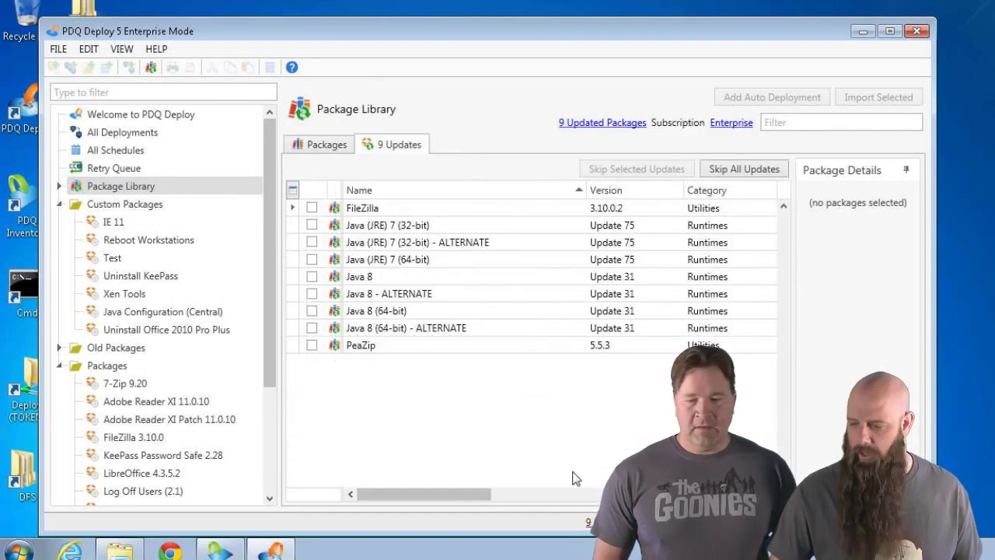
{"action": "left_click", "coordinate": [316, 279]}
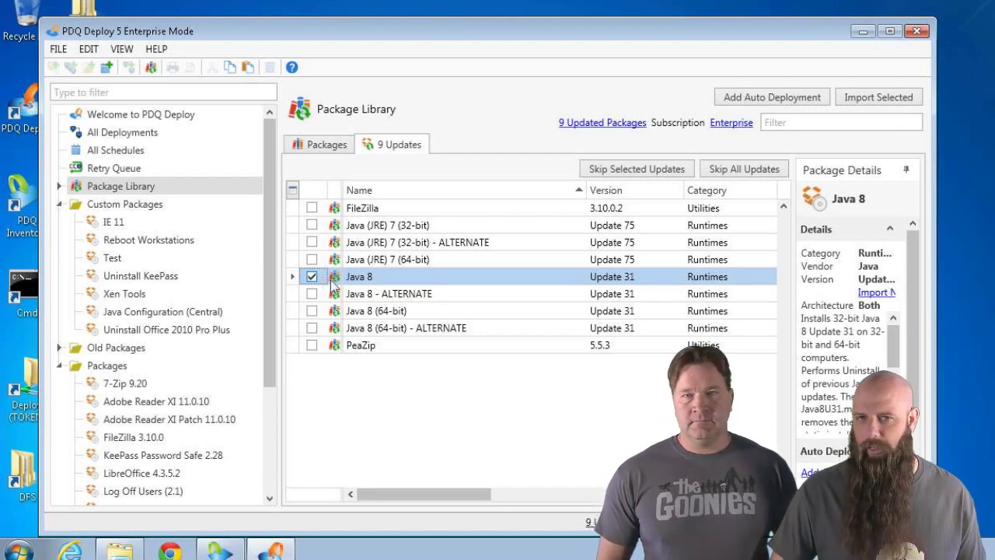
{"action": "left_click", "coordinate": [890, 107]}
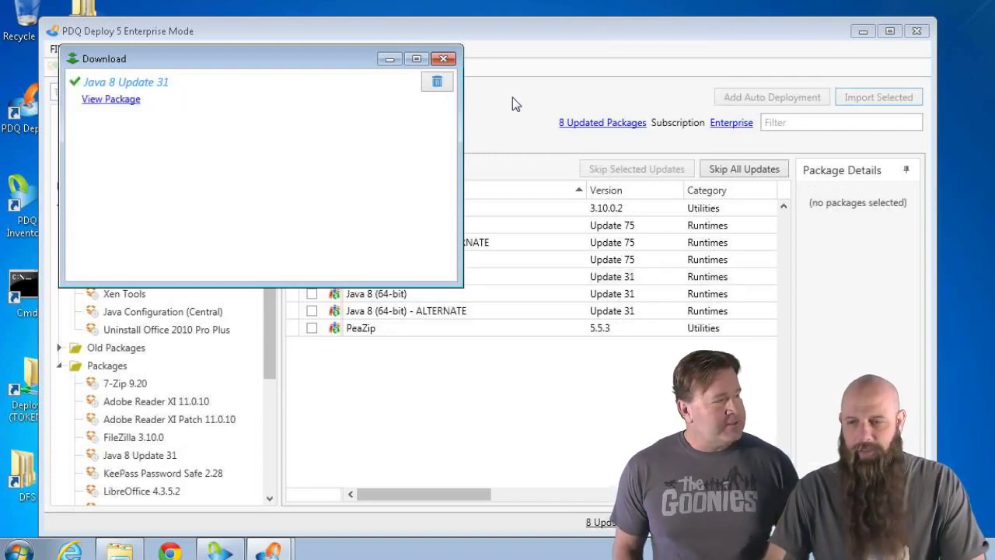
{"action": "left_click", "coordinate": [443, 58]}
- Deploy the Java 8 Update 31 package once to the target computer hannibal
{"action": "left_click", "coordinate": [149, 459]}
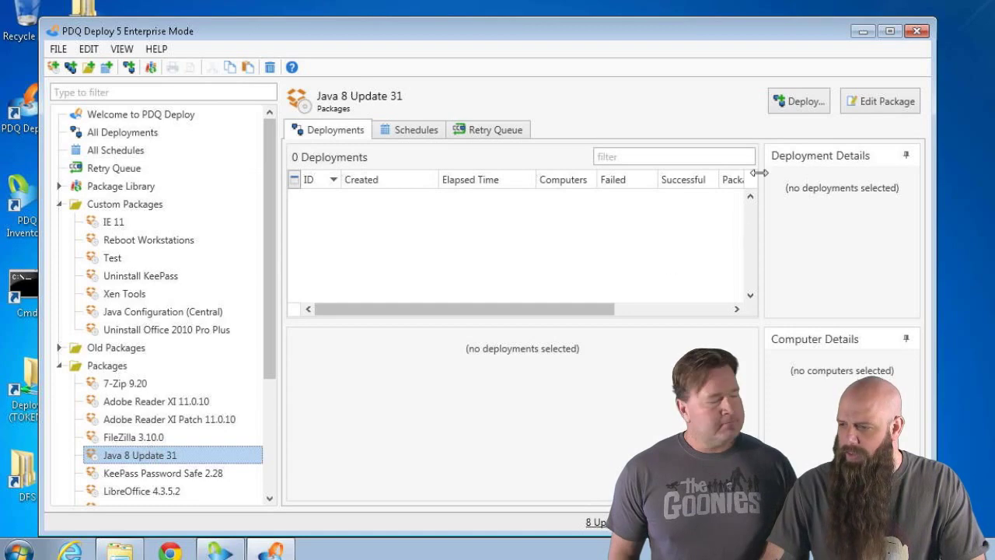
{"action": "left_click", "coordinate": [786, 106]}
{"action": "left_click", "coordinate": [797, 127]}
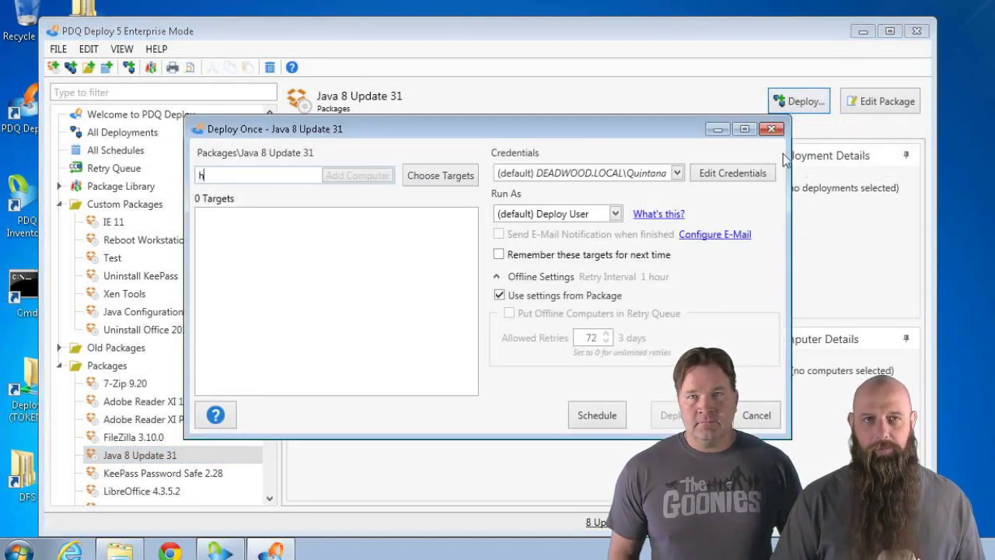
{"action": "type", "text": "hannibal"}
{"action": "key", "text": "Return"}
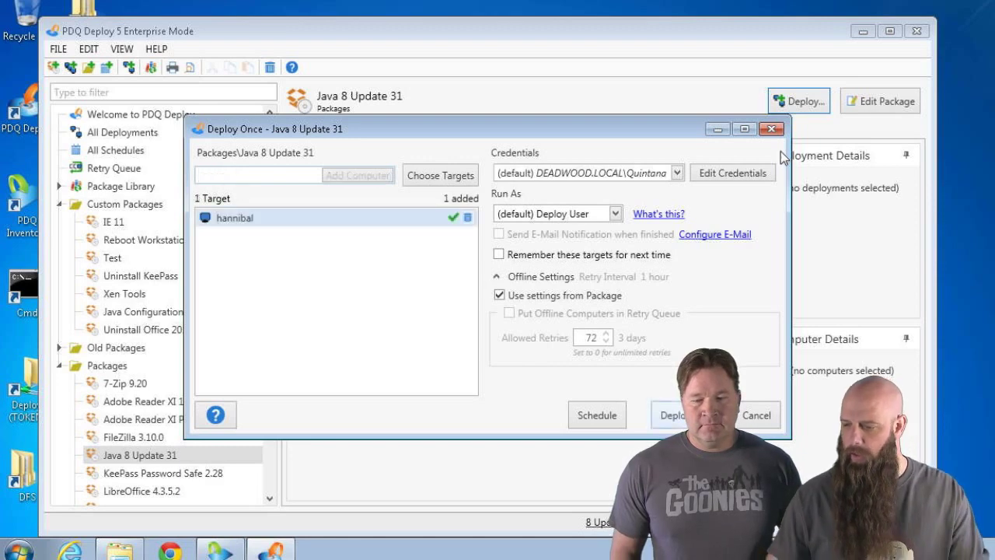
{"action": "key", "text": "Return"}
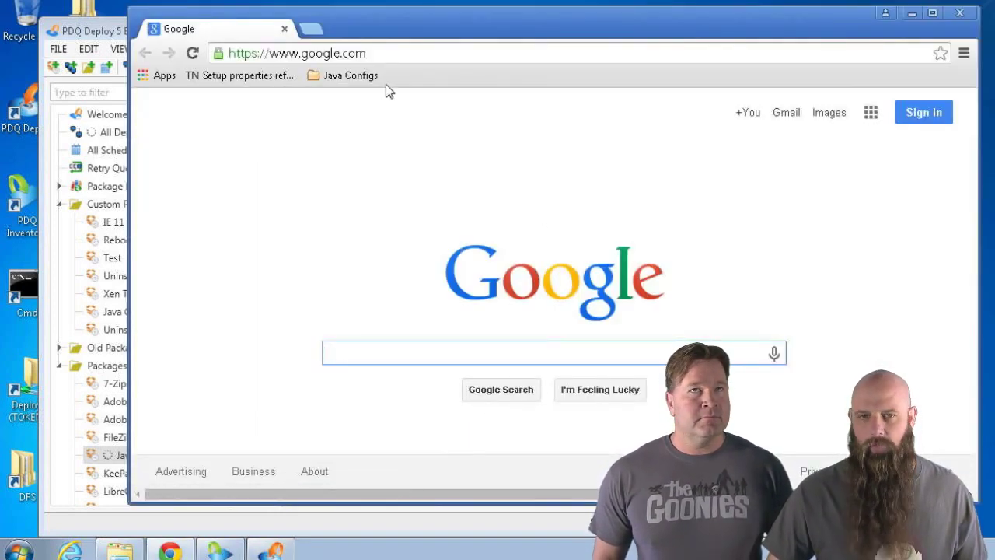
- Open Oracle's deployment properties page from the Java Configs bookmarks in Chrome and examine the configuration file locations and property tables
{"action": "left_click", "coordinate": [364, 76]}
{"action": "left_click", "coordinate": [363, 97]}
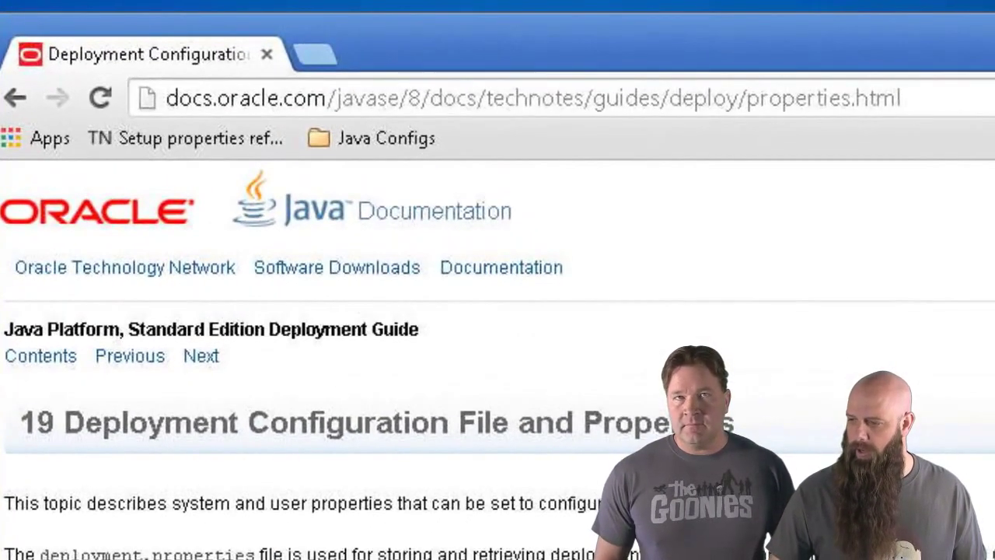
{"action": "scroll", "coordinate": [497, 357], "scroll_direction": "down", "scroll_amount": 5}
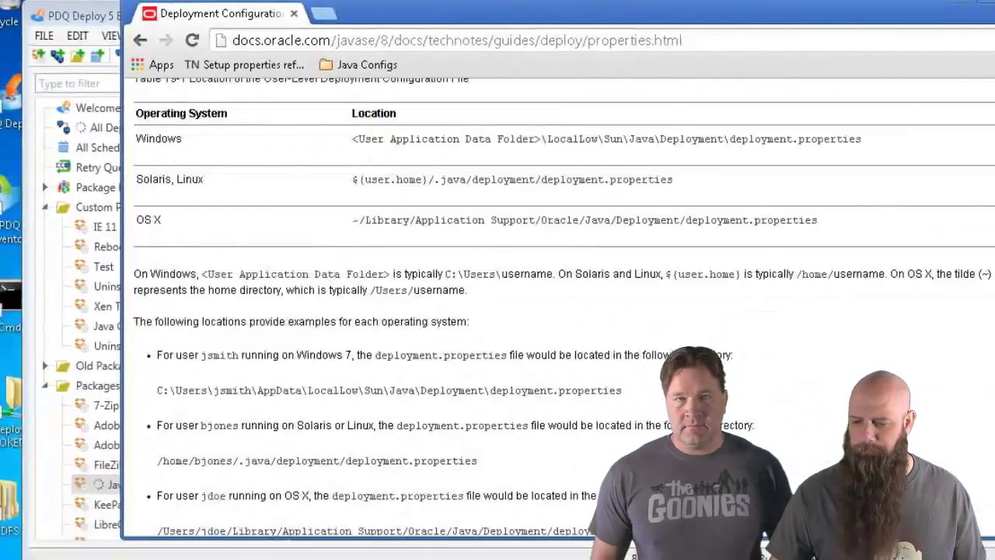
{"action": "scroll", "coordinate": [563, 303], "scroll_direction": "down", "scroll_amount": 6}
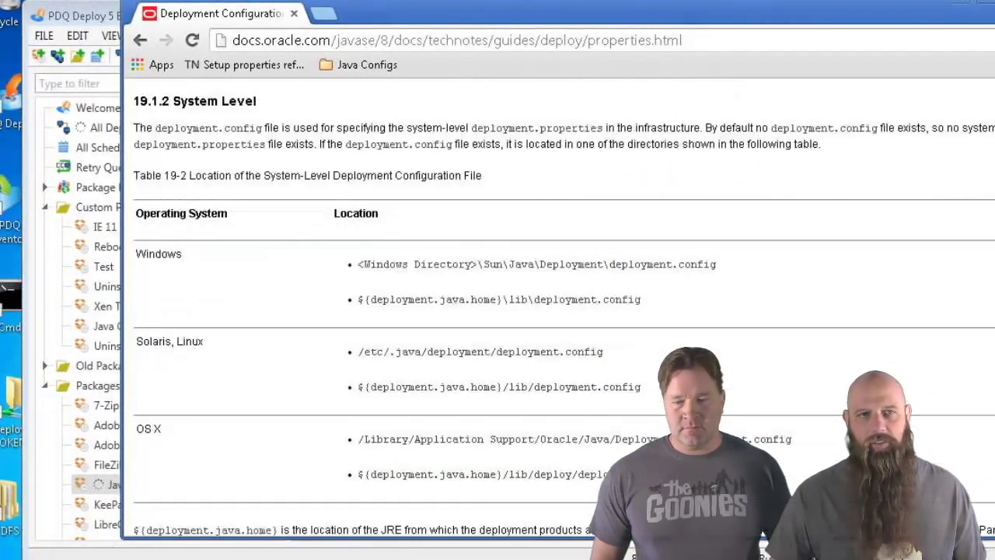
{"action": "scroll", "coordinate": [564, 303], "scroll_direction": "down", "scroll_amount": 10}
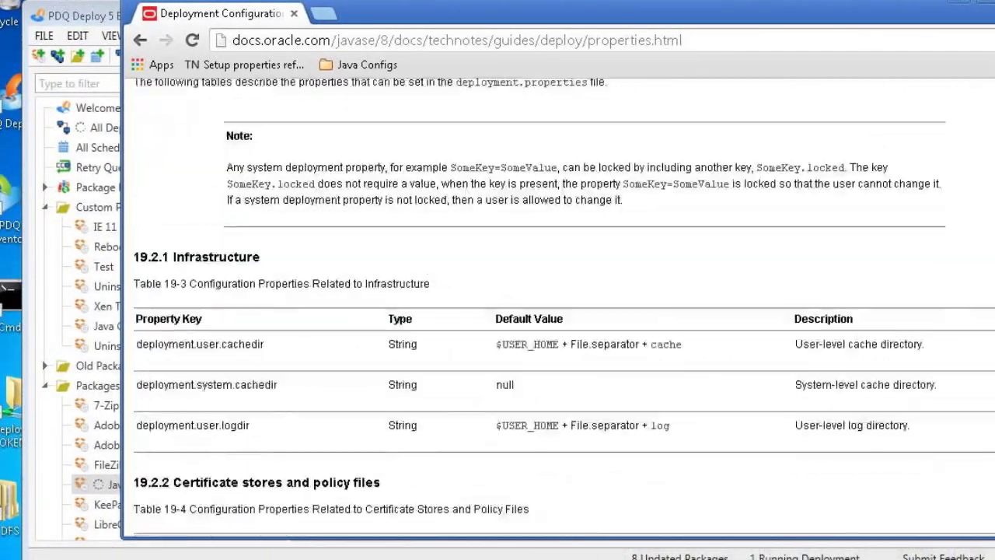
{"action": "scroll", "coordinate": [606, 164], "scroll_direction": "down", "scroll_amount": 1}
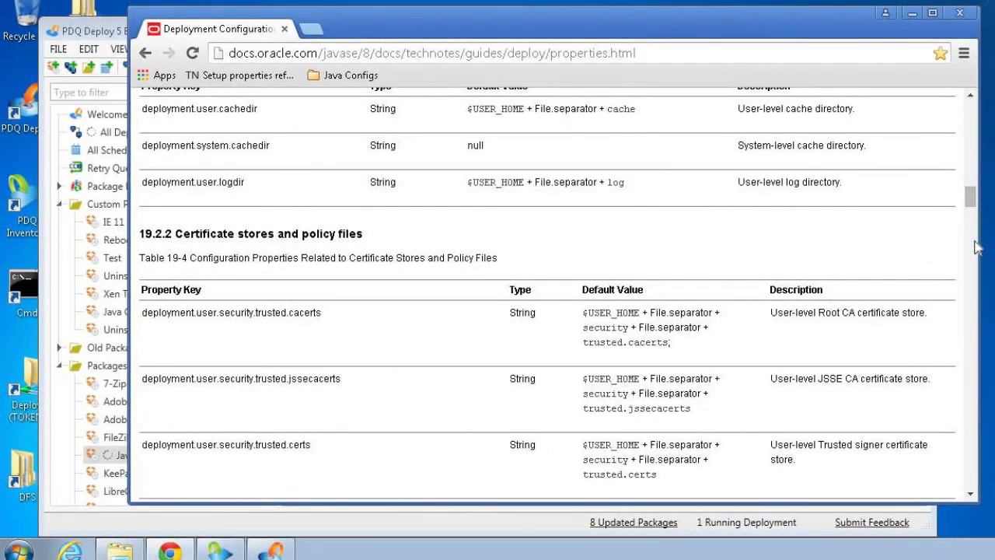
{"action": "left_click_drag", "start_coordinate": [970, 199], "coordinate": [972, 226]}
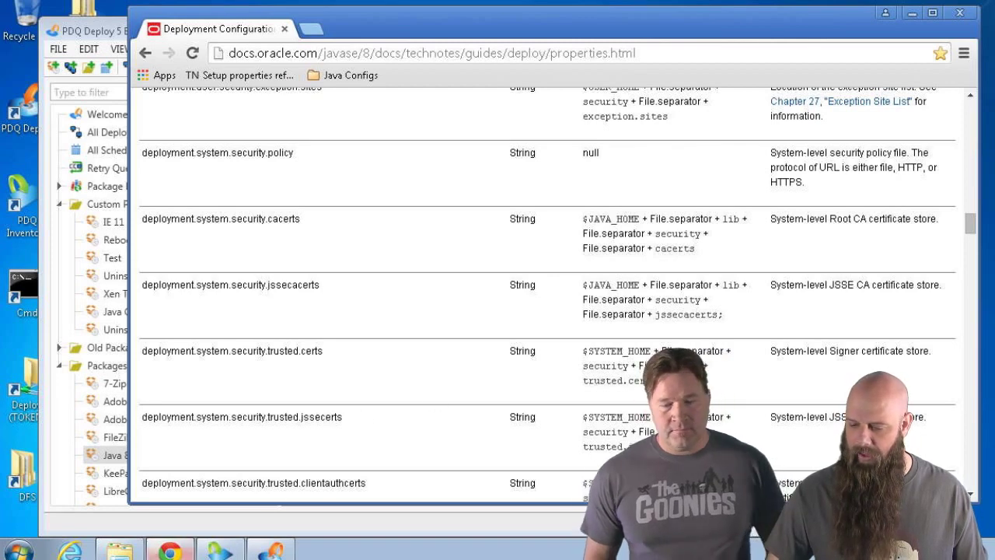
- View deployment.config from the JavaCentral network folder in Notepad++, examine its system configuration settings, and close the editor
{"action": "left_click", "coordinate": [118, 548]}
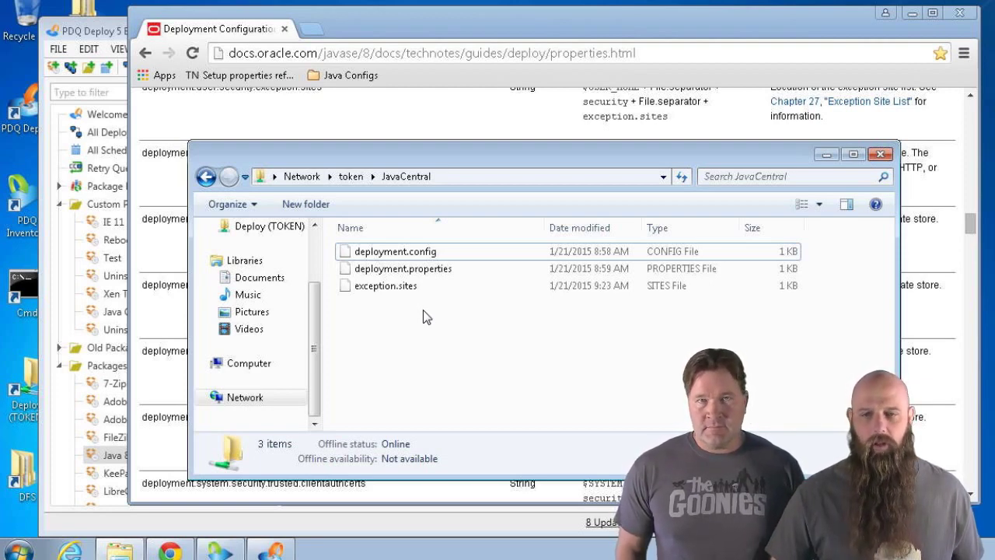
{"action": "right_click", "coordinate": [403, 260]}
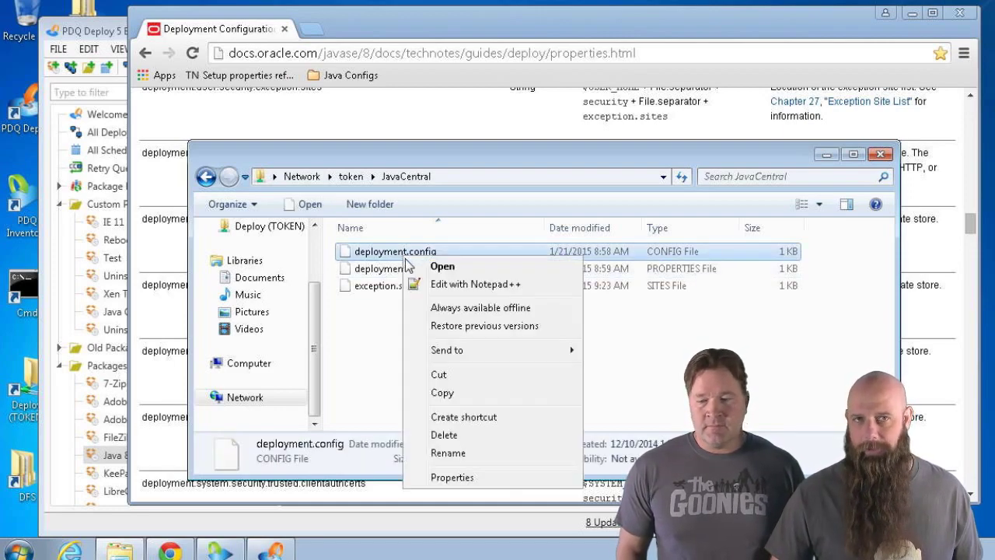
{"action": "left_click", "coordinate": [444, 283]}
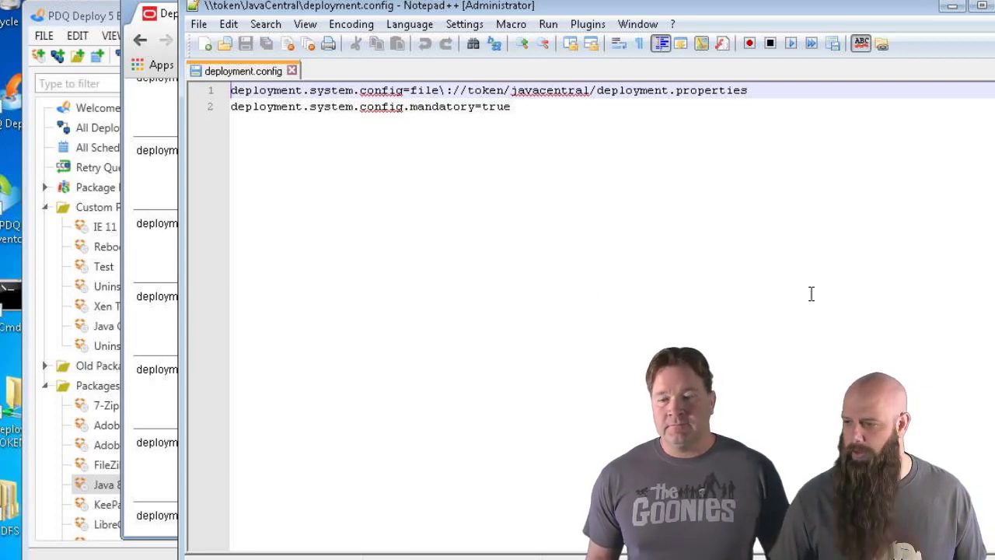
{"action": "left_click", "coordinate": [982, 6]}
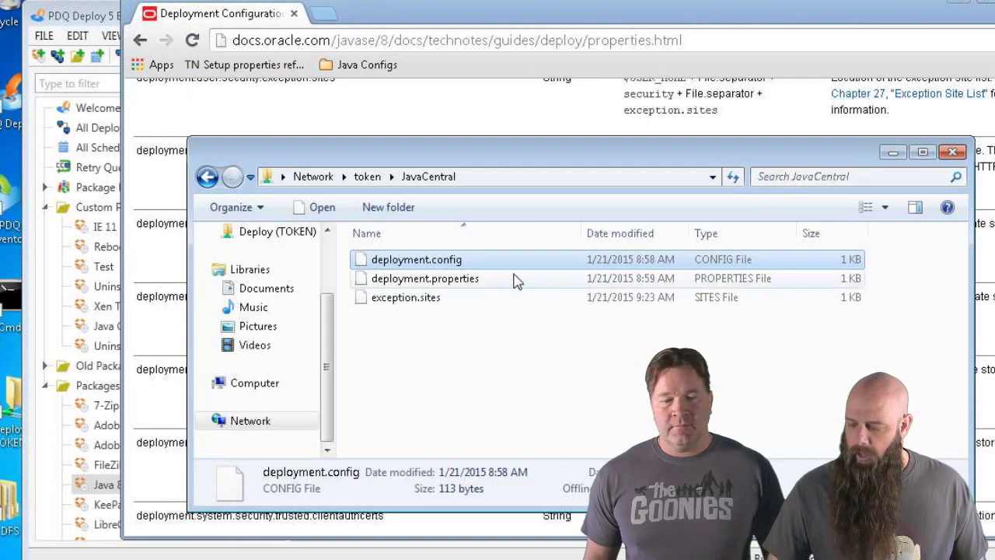
- View deployment.properties from the JavaCentral folder in Notepad++, examine its security and exception site settings, and close the editor
{"action": "left_click", "coordinate": [440, 278]}
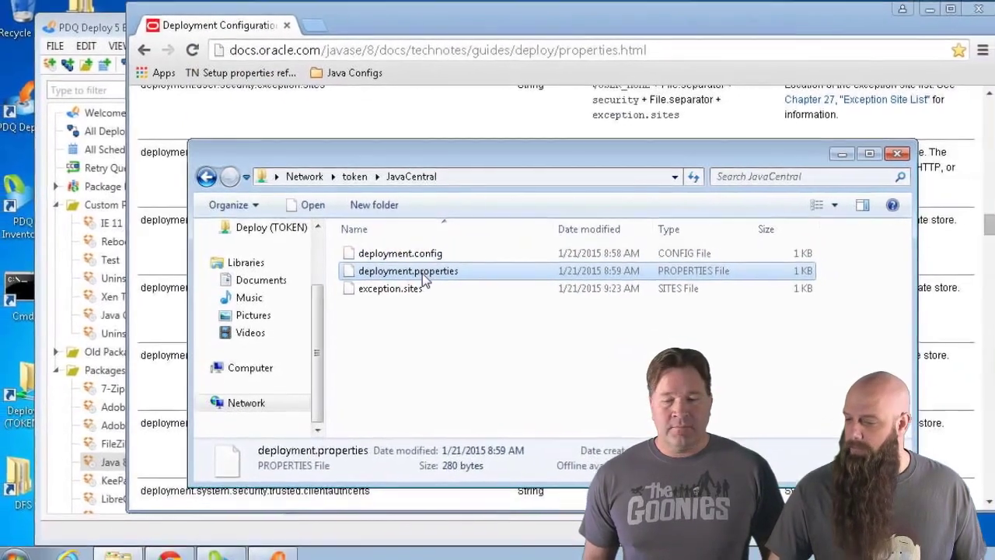
{"action": "right_click", "coordinate": [441, 278]}
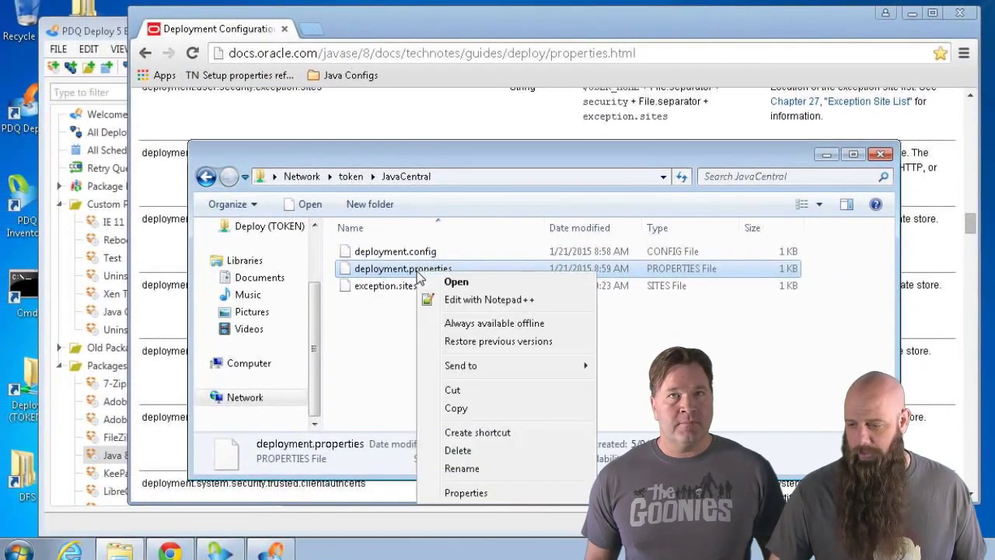
{"action": "left_click", "coordinate": [456, 300]}
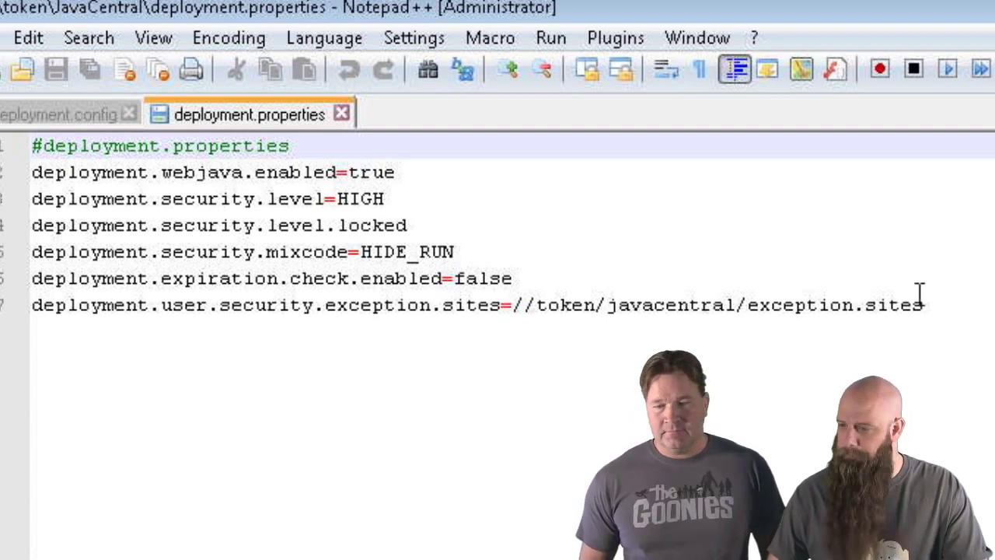
{"action": "left_click", "coordinate": [987, 8]}
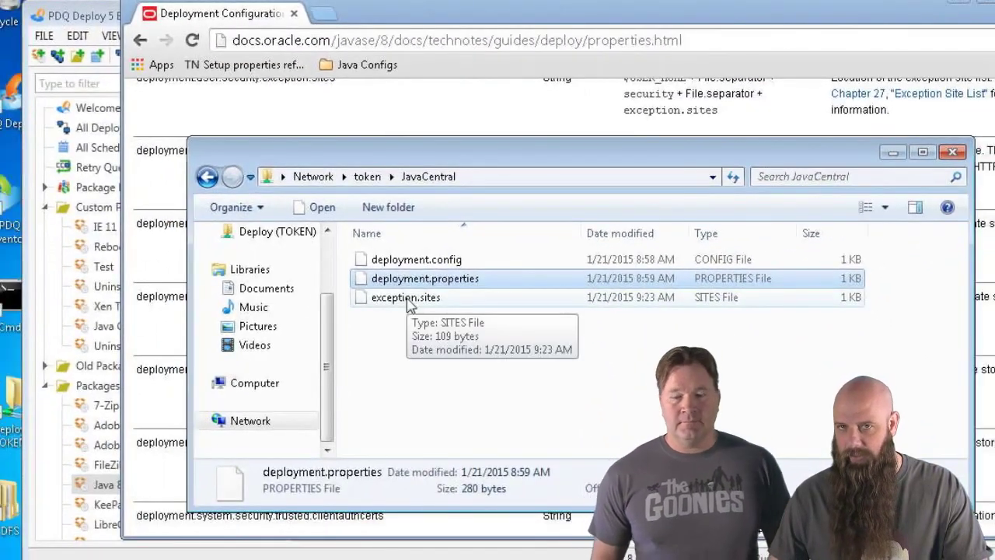
- View exception.sites from the JavaCentral folder in Notepad++, examine the listed site addresses, and close the editor
{"action": "right_click", "coordinate": [410, 302]}
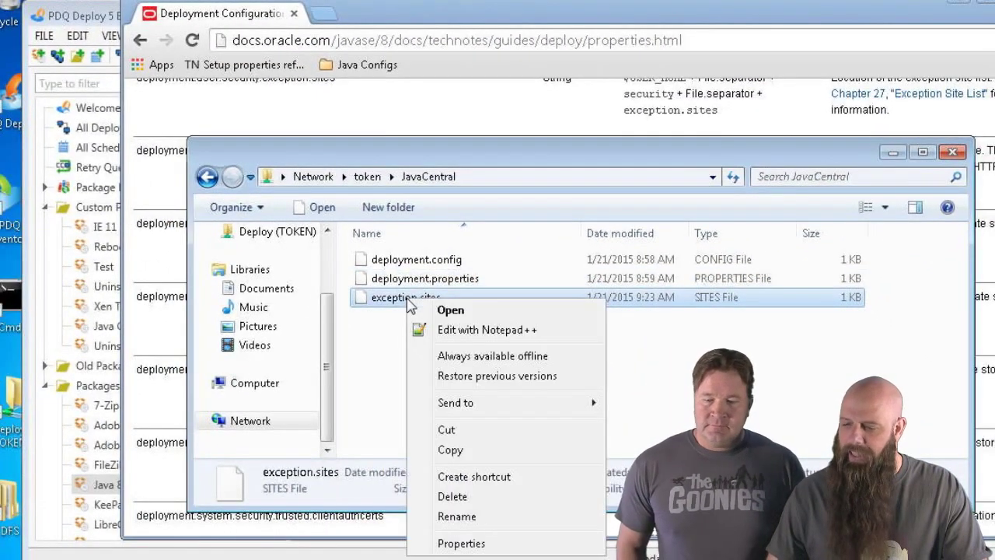
{"action": "left_click", "coordinate": [466, 329]}
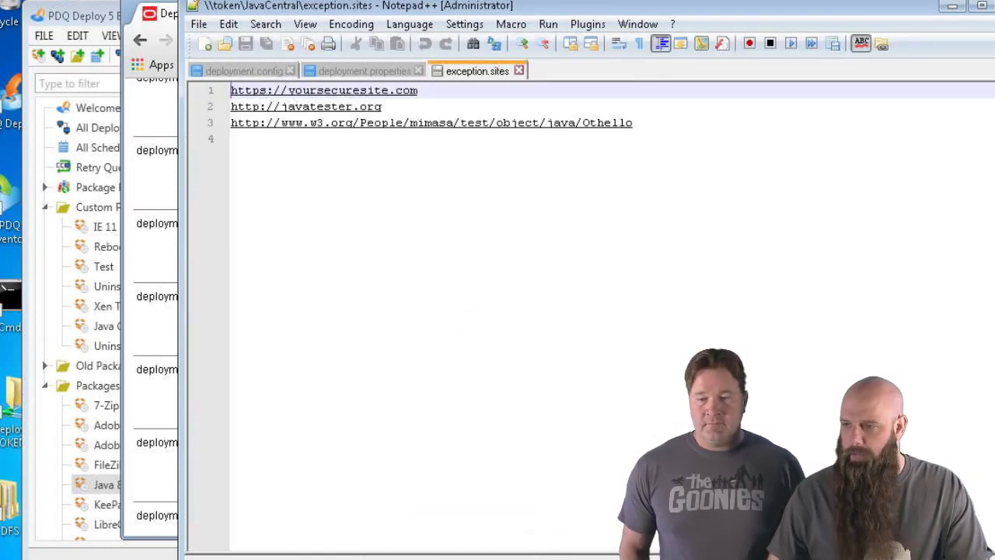
{"action": "left_click", "coordinate": [971, 15]}
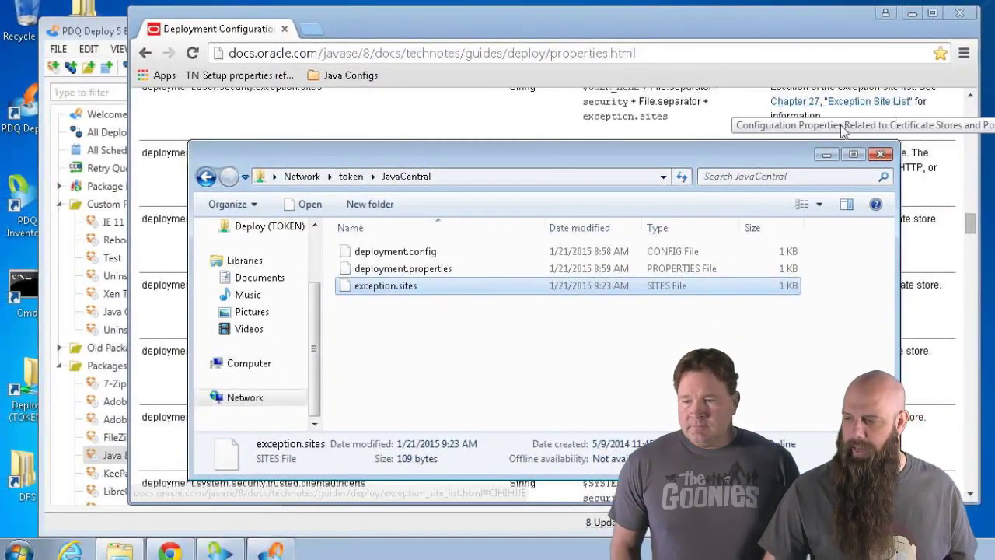
- Switch back to PDQ Deploy and open the Java Configuration (Central) custom package to examine its Copy Config Files step
{"action": "left_click", "coordinate": [827, 154]}
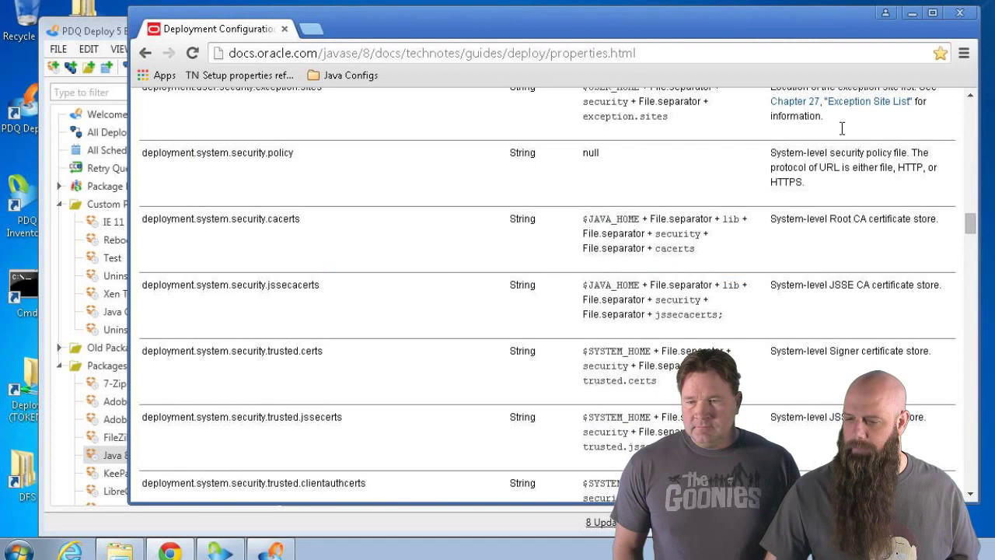
{"action": "left_click", "coordinate": [912, 13]}
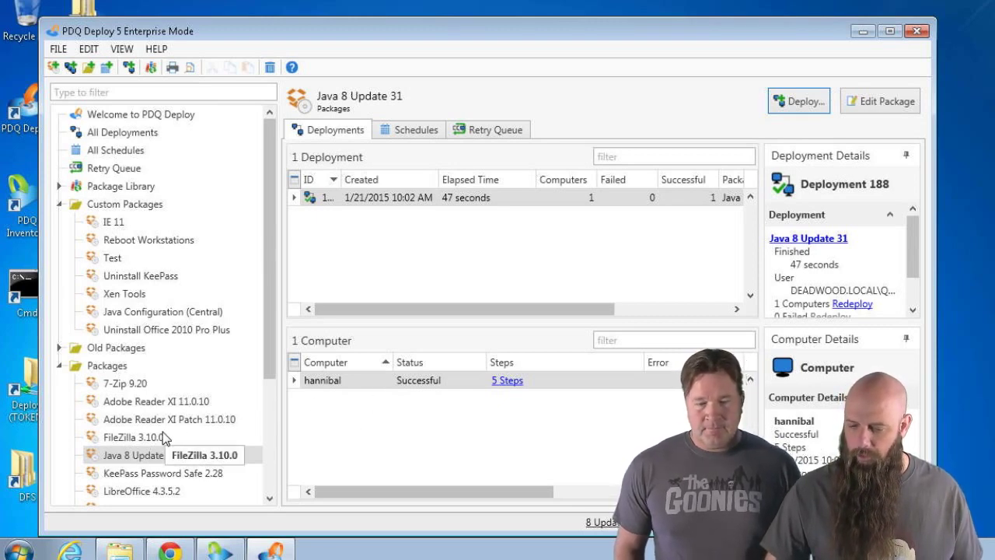
{"action": "left_click", "coordinate": [133, 313]}
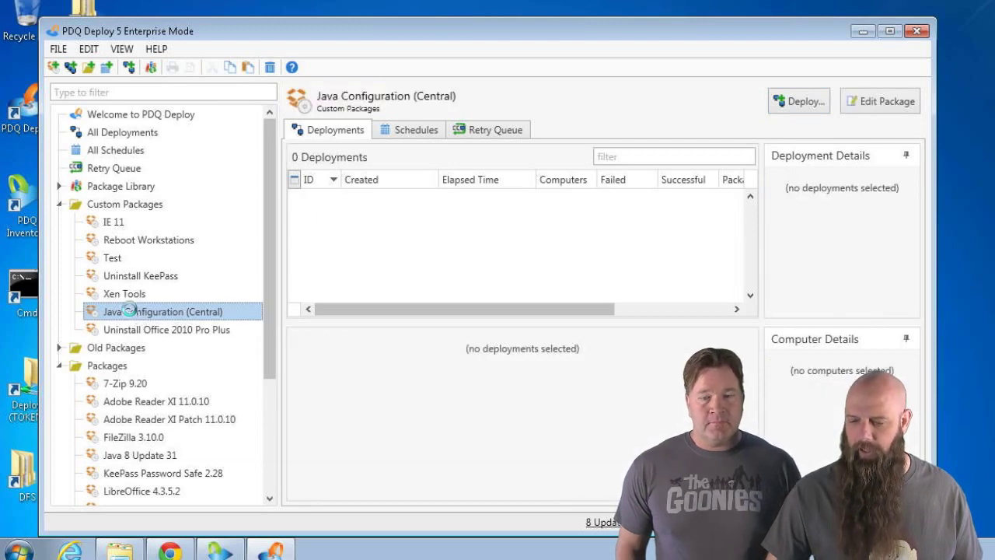
{"action": "double_click", "coordinate": [130, 311]}
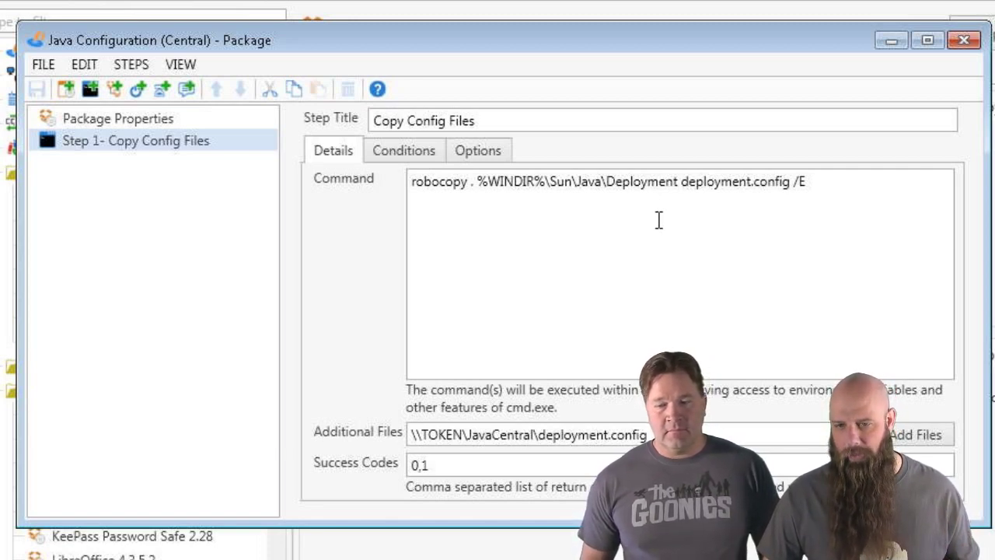
- Open the c:\windows\sun folder through the Windows Run dialog to examine the configuration file's destination path
{"action": "key", "text": "super"}
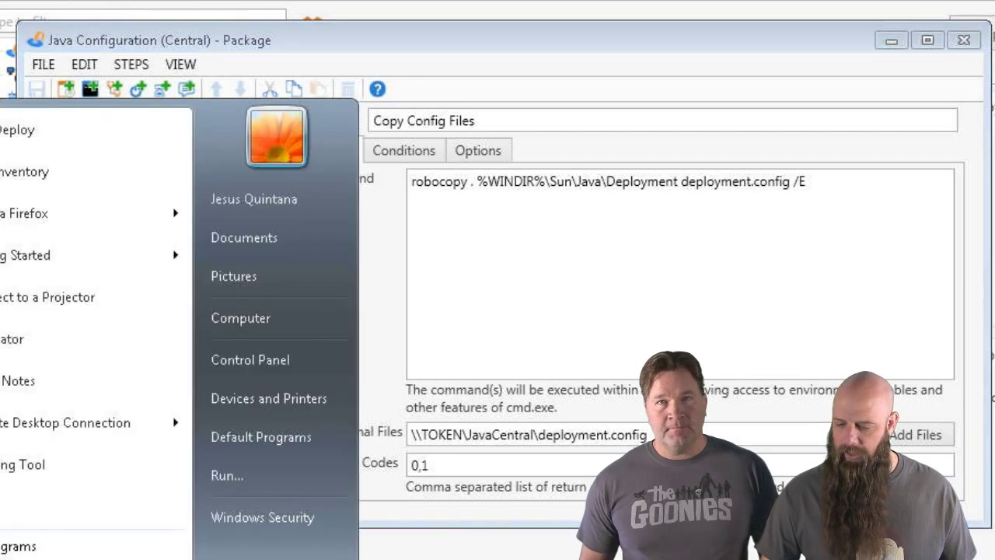
{"action": "left_click", "coordinate": [256, 475]}
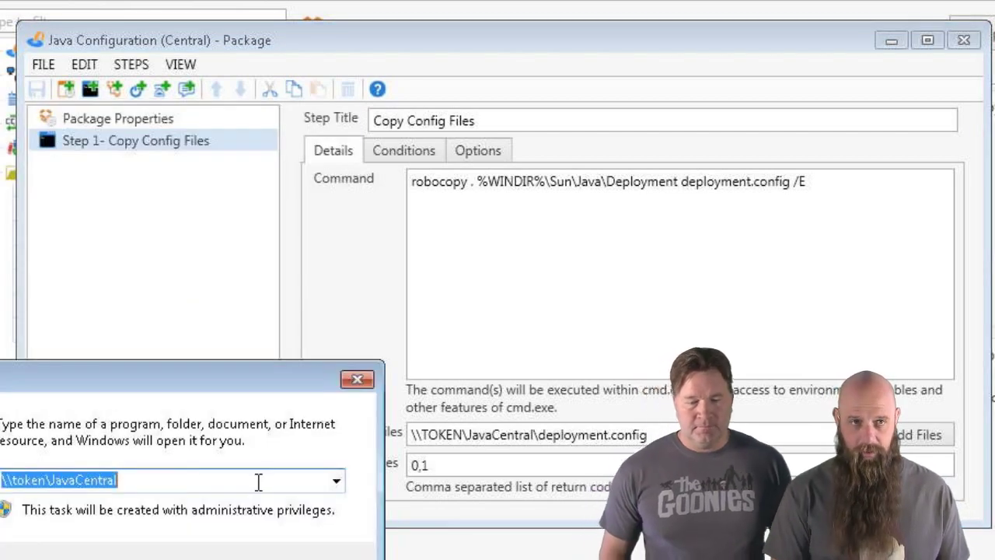
{"action": "type", "text": "c:\\windows"}
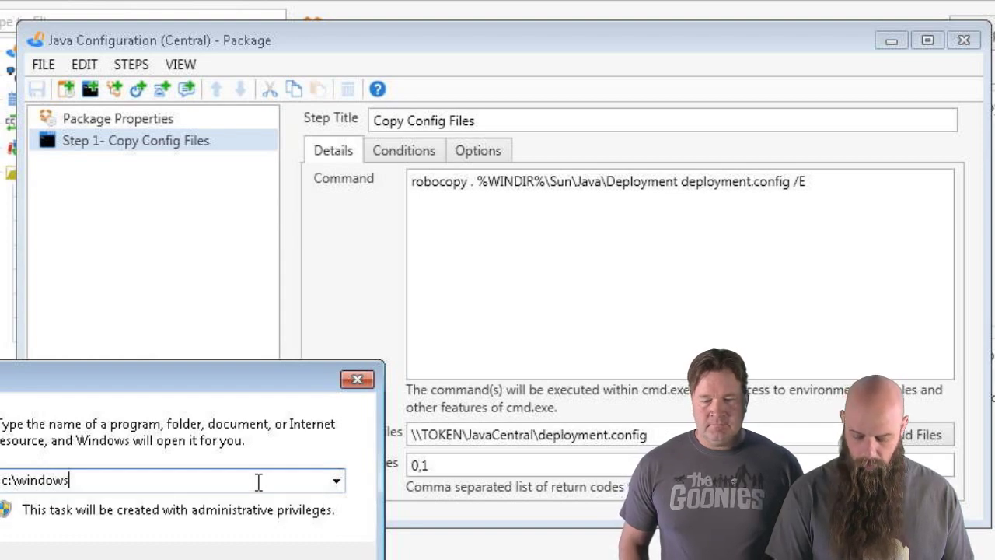
{"action": "type", "text": "\\sun"}
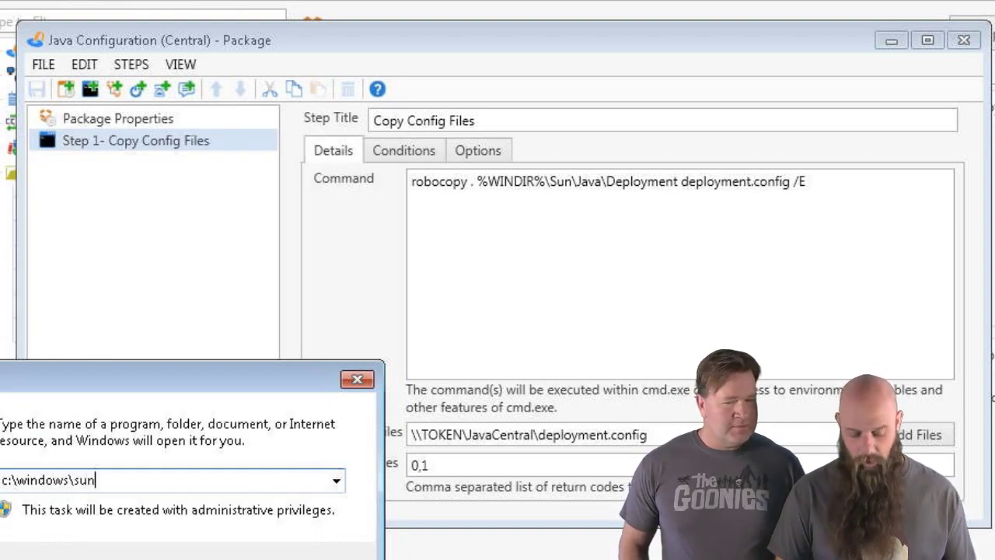
{"action": "key", "text": "Return"}
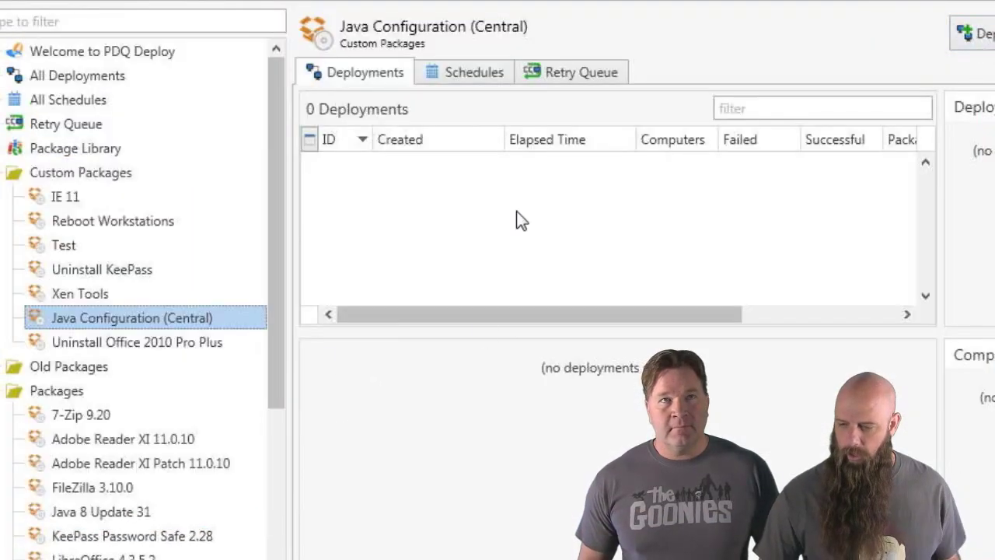
- Open a one-time deployment for the Java Configuration (Central) package
{"action": "left_click", "coordinate": [971, 34]}
{"action": "left_click", "coordinate": [989, 67]}
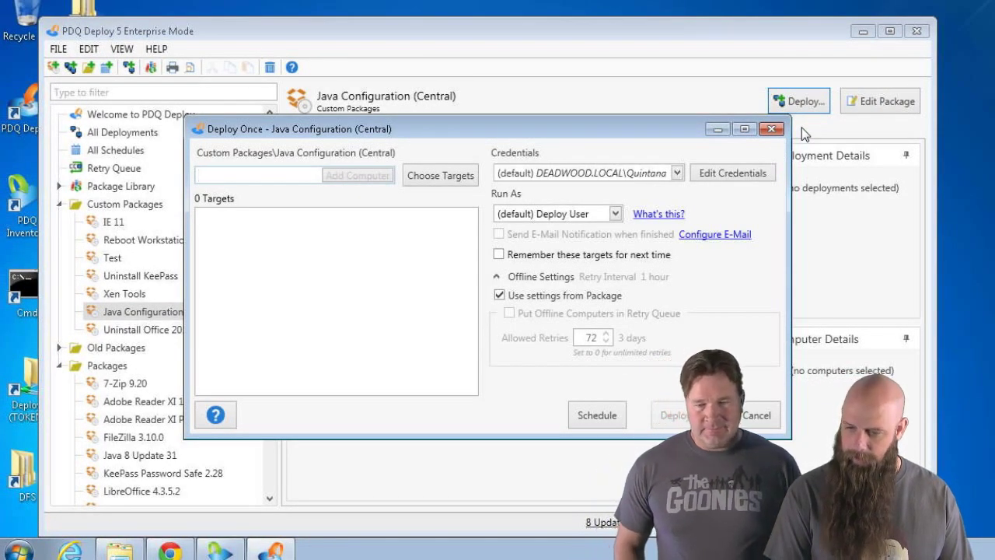
{"action": "type", "text": "hanni"}
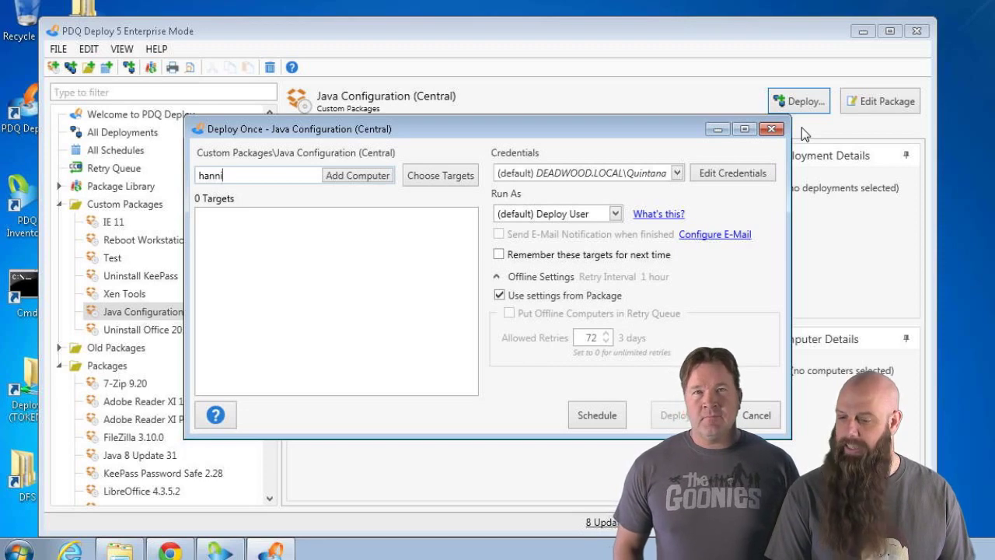
{"action": "key", "text": "BackSpace"}
{"action": "key", "text": "BackSpace"}
{"action": "key", "text": "BackSpace"}
{"action": "key", "text": "BackSpace"}
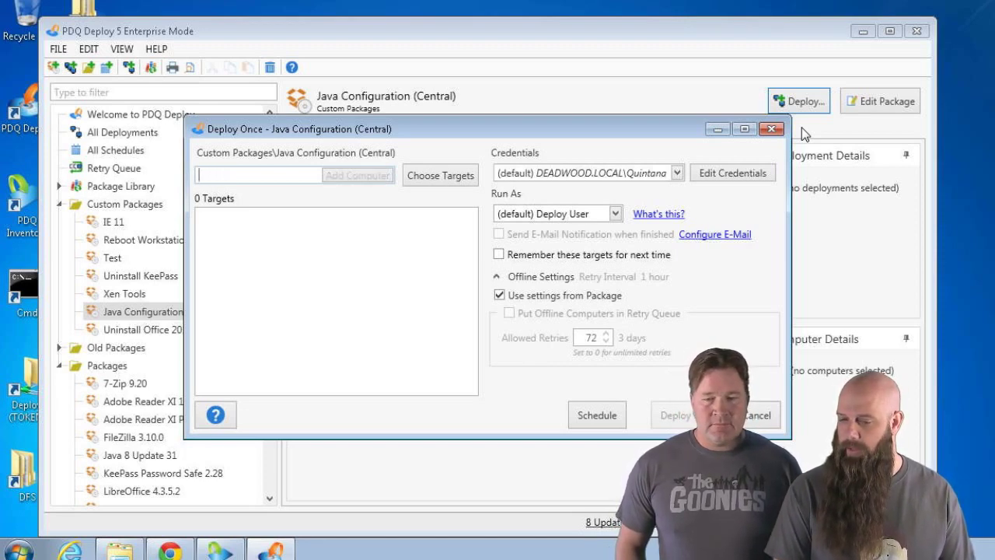
- Add guinness as the target computer and start the one-time deployment
{"action": "type", "text": "guinness"}
{"action": "key", "text": "Return"}
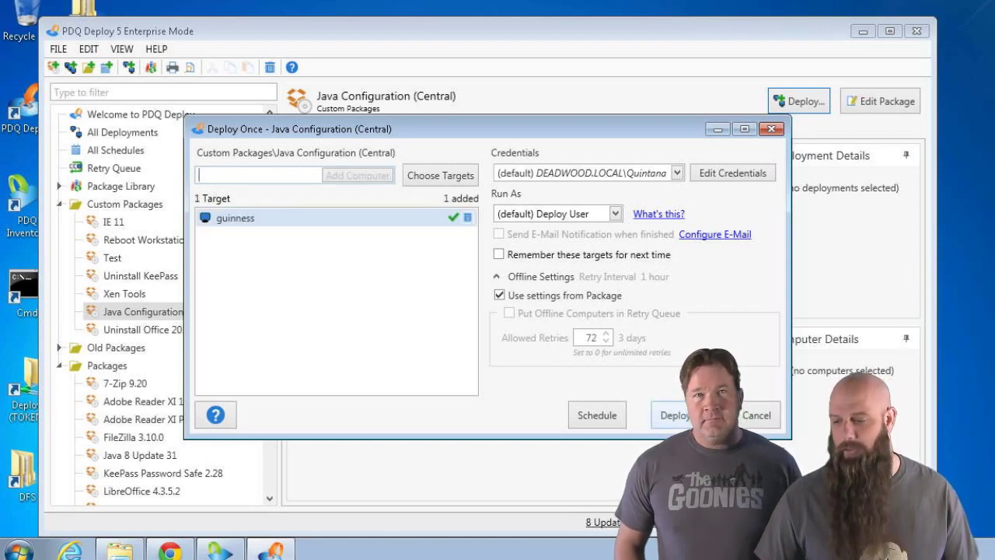
{"action": "left_click", "coordinate": [677, 428]}
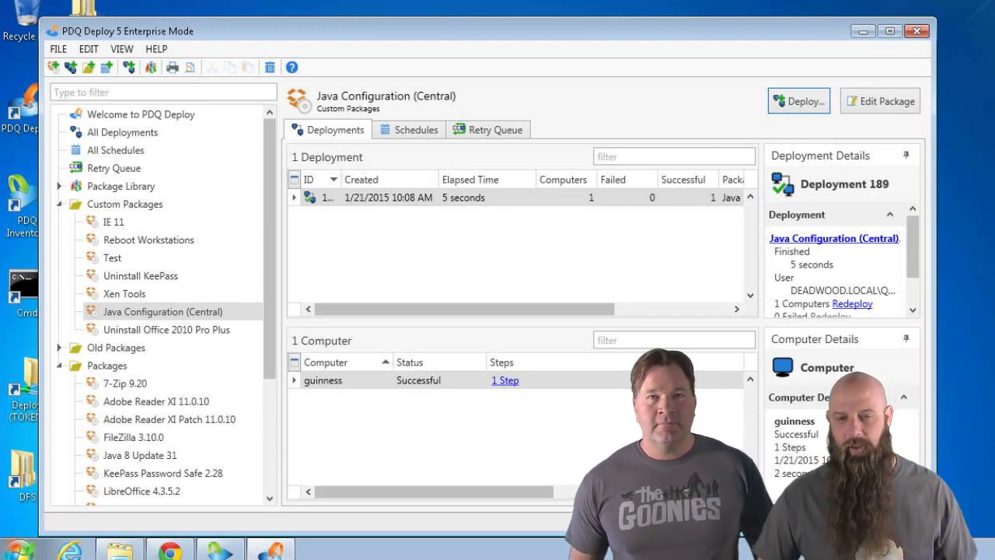
- Open c:\windows\sun through the Windows Run dialog, go to Java\Deployment, and view deployment.config in Notepad++
{"action": "left_click", "coordinate": [20, 550]}
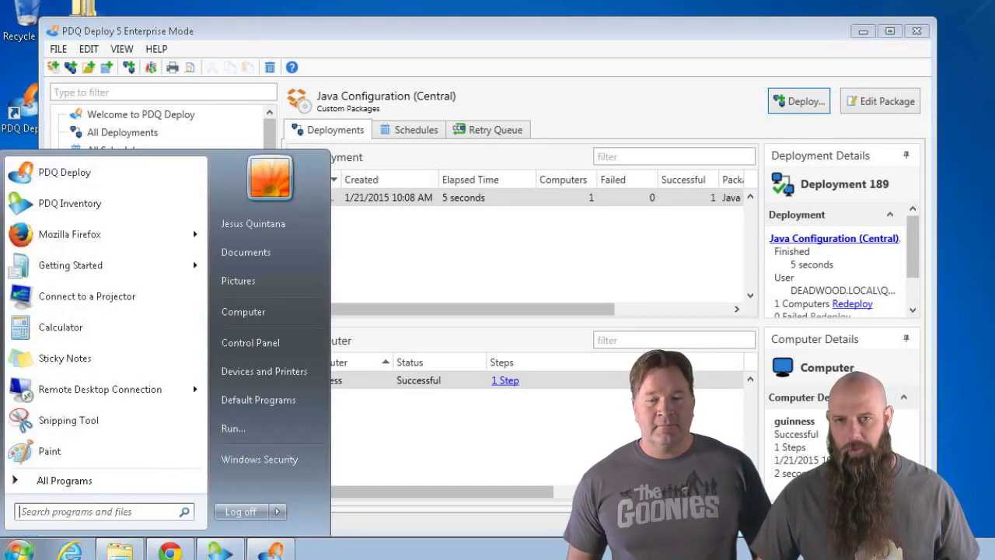
{"action": "left_click", "coordinate": [244, 427]}
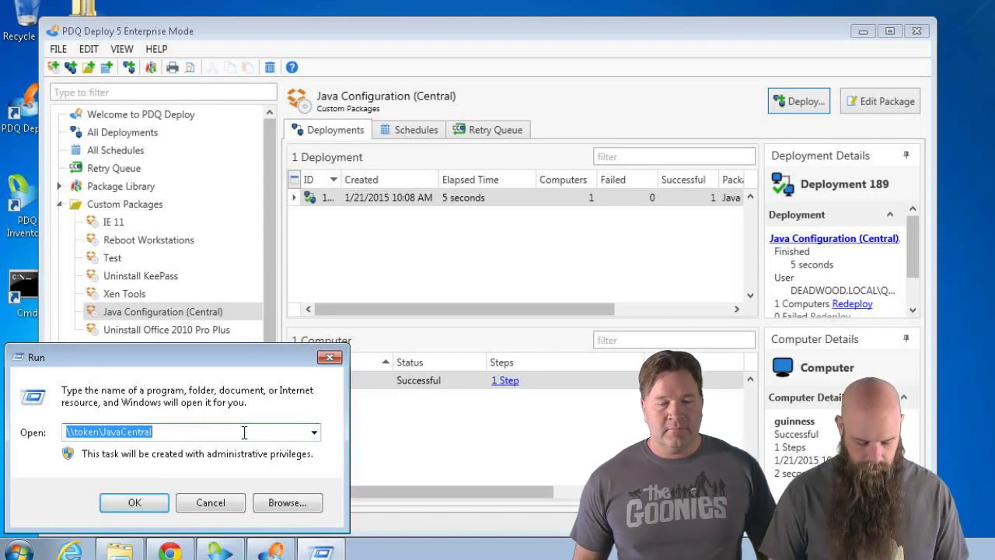
{"action": "type", "text": "c:\\win"}
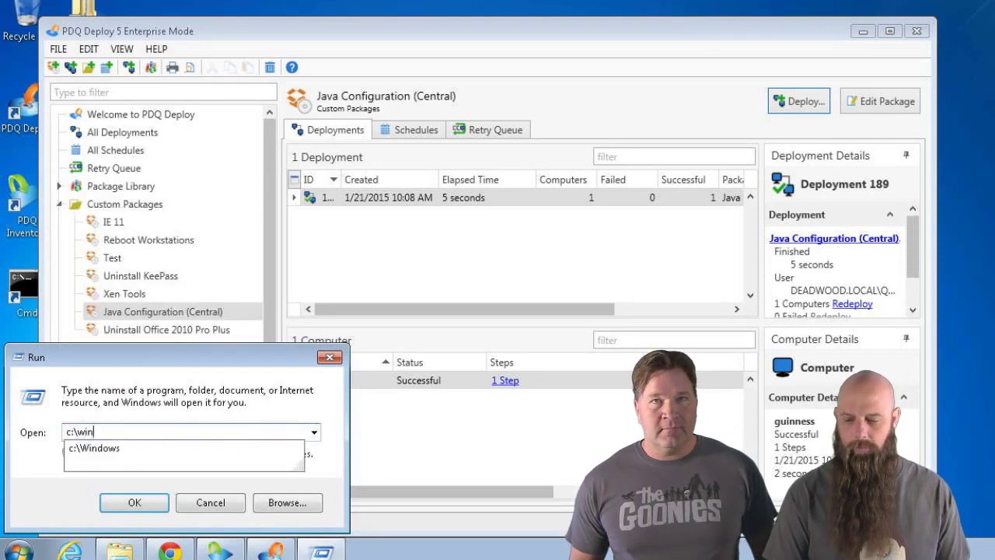
{"action": "type", "text": "dows\\sun"}
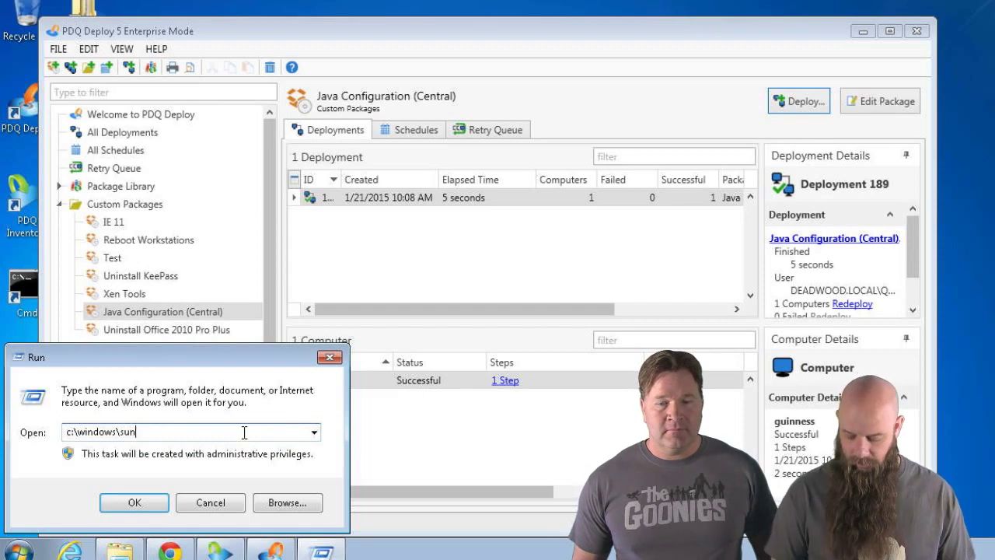
{"action": "key", "text": "Return"}
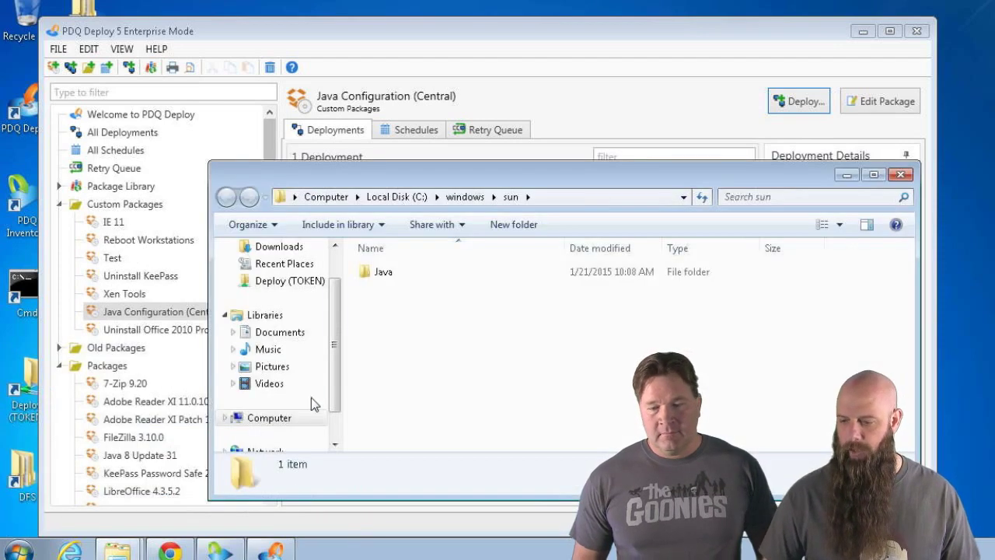
{"action": "double_click", "coordinate": [385, 272]}
{"action": "double_click", "coordinate": [388, 276]}
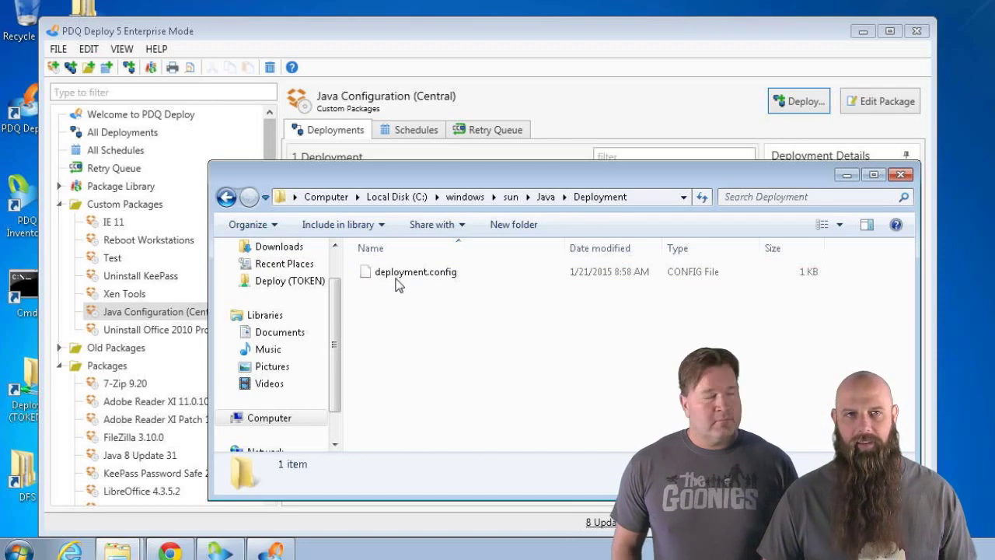
{"action": "right_click", "coordinate": [397, 274]}
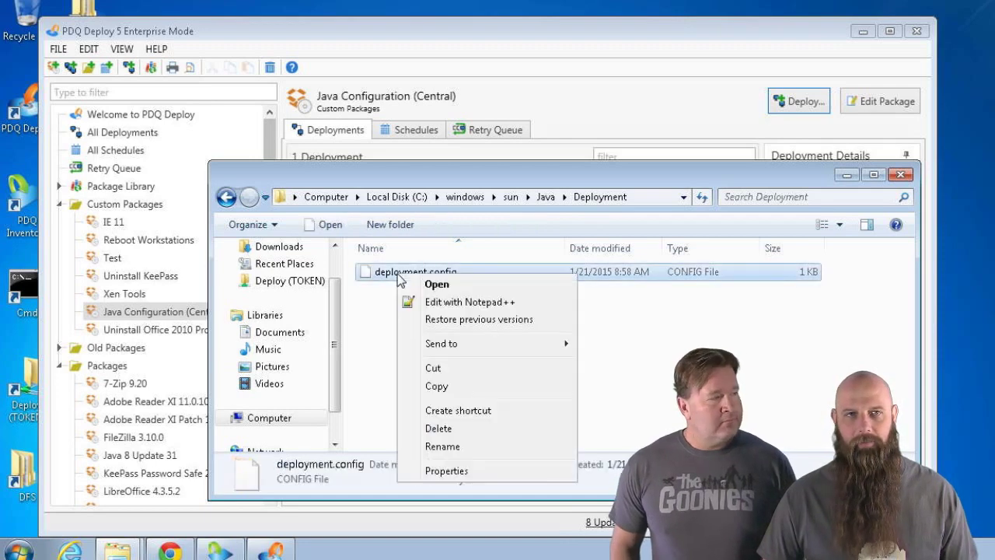
{"action": "left_click", "coordinate": [432, 303]}
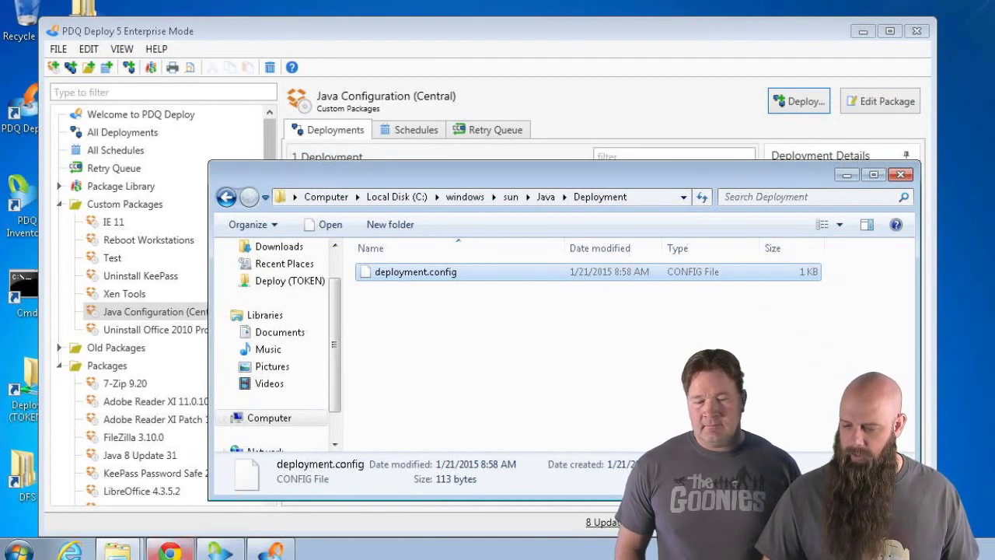
- Switch to Chrome and open the bookmarked Java applet test page in a new tab
{"action": "left_click", "coordinate": [169, 550]}
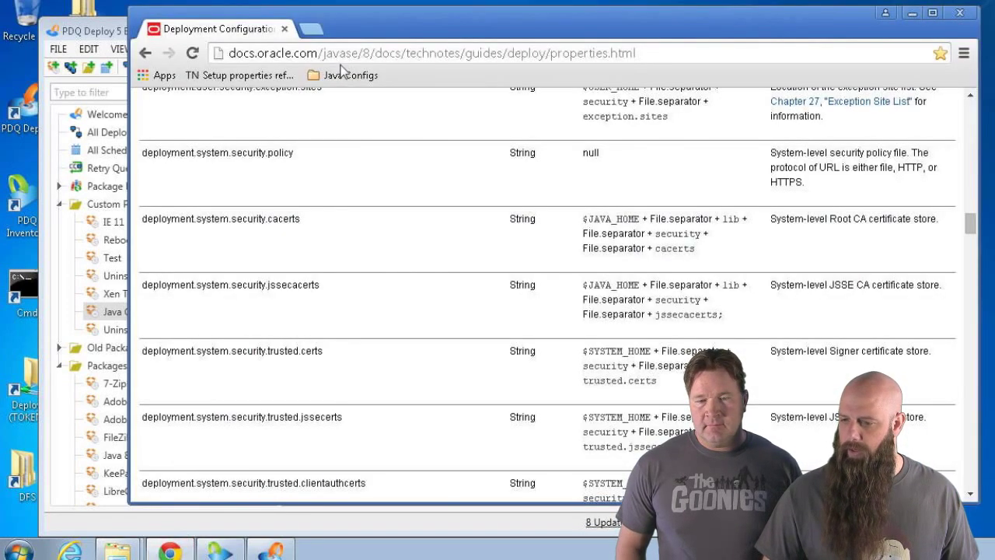
{"action": "left_click", "coordinate": [326, 29]}
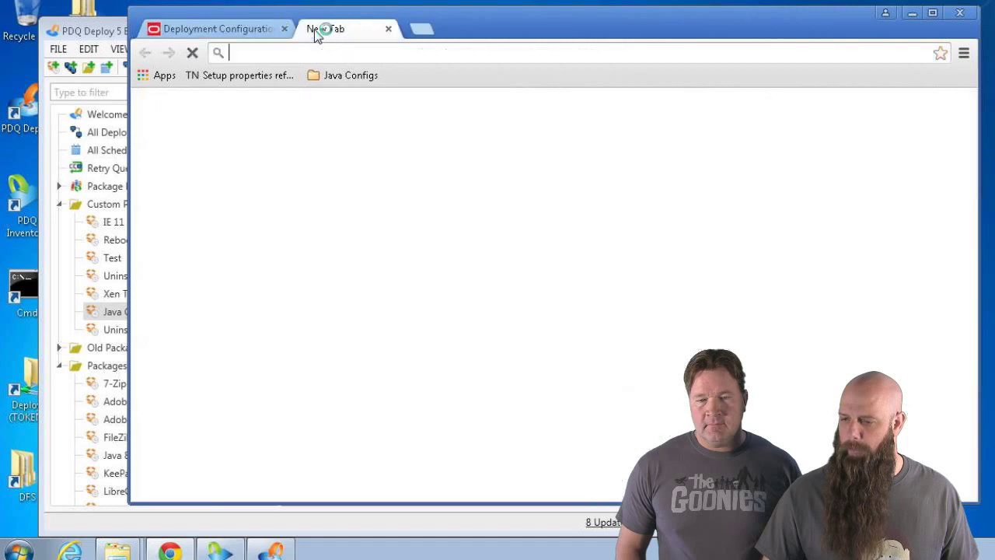
{"action": "left_click", "coordinate": [330, 76]}
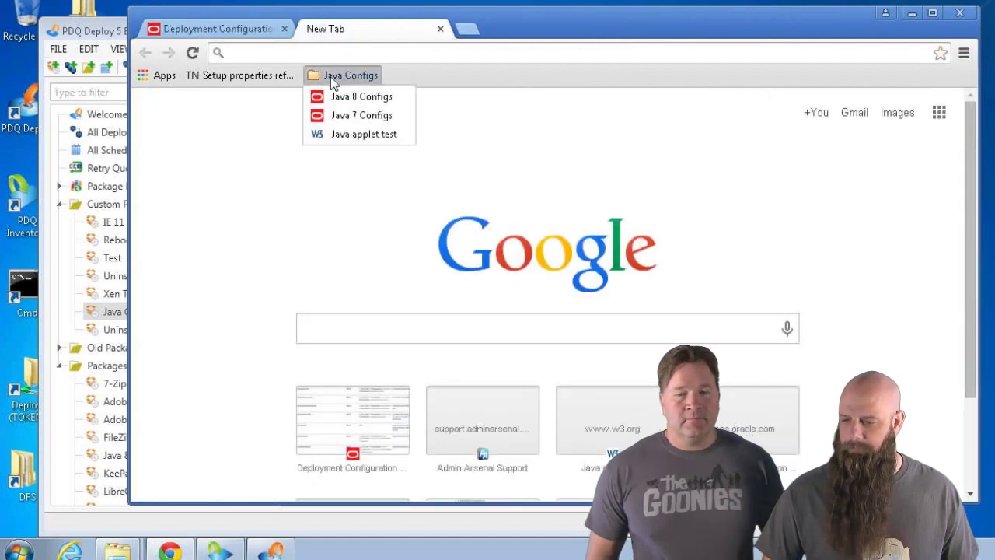
{"action": "left_click", "coordinate": [333, 138]}
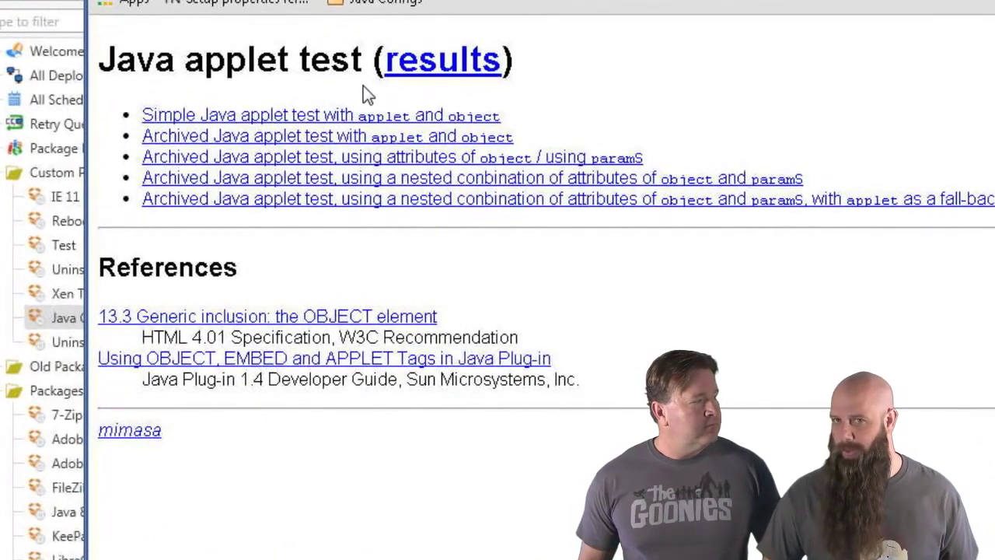
{"action": "left_click", "coordinate": [292, 141]}
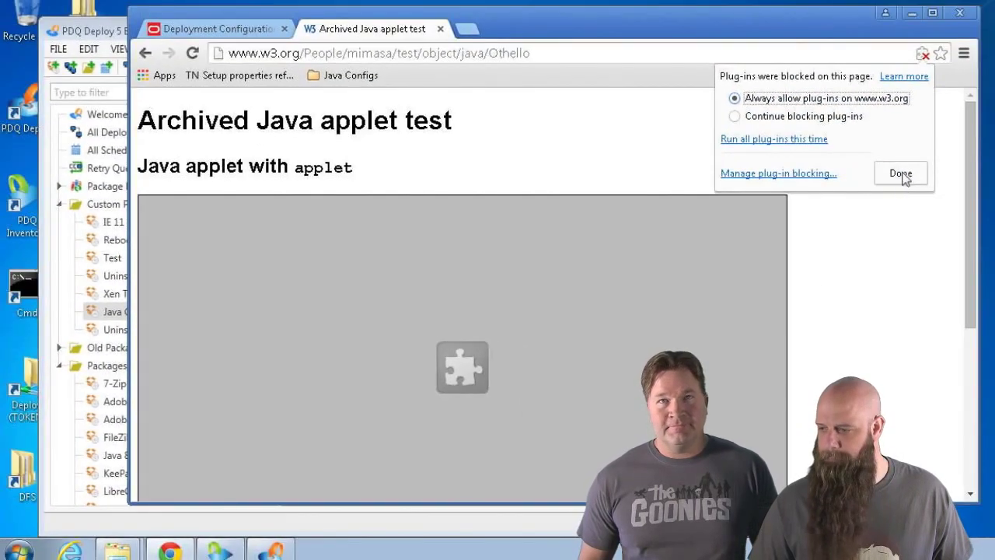
{"action": "left_click", "coordinate": [900, 173]}
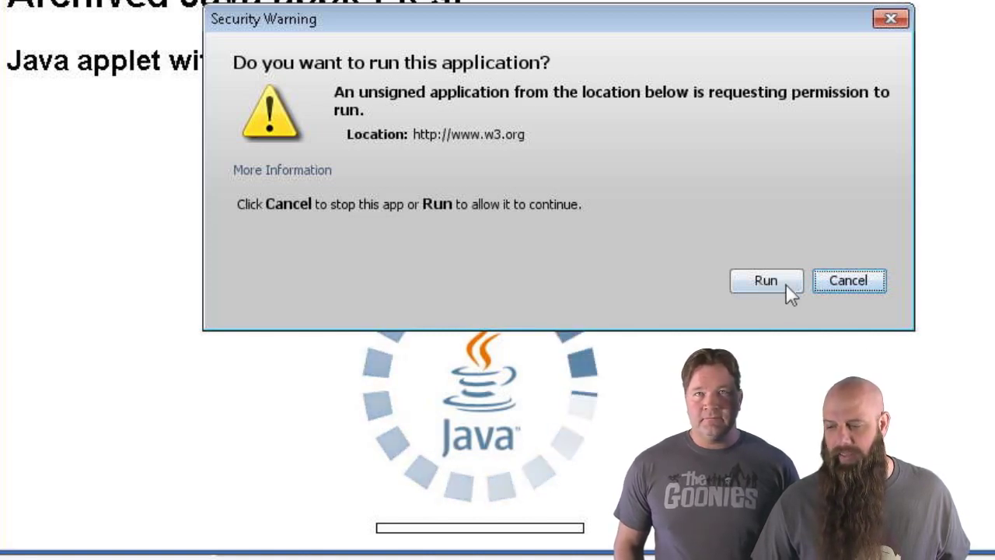
{"action": "left_click", "coordinate": [761, 281]}
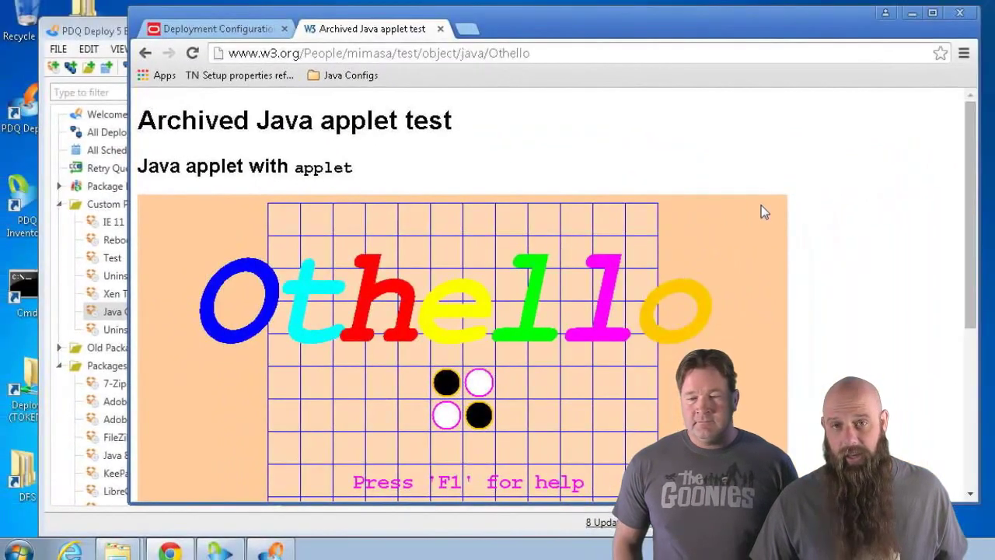
- Return to the Java applet test page, open the simple test with applet and object, and dismiss the Java Application Blocked dialogs
{"action": "left_click", "coordinate": [334, 75]}
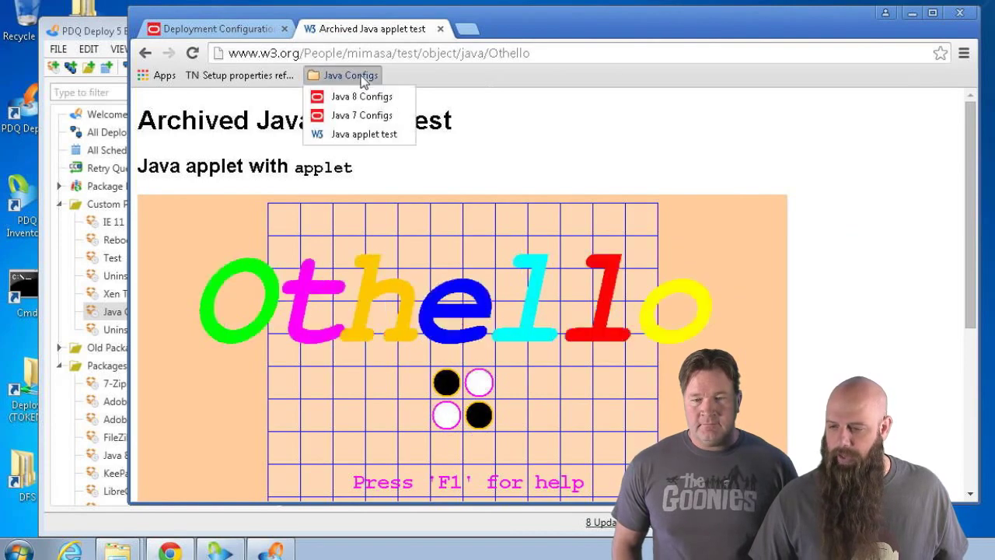
{"action": "left_click", "coordinate": [356, 134]}
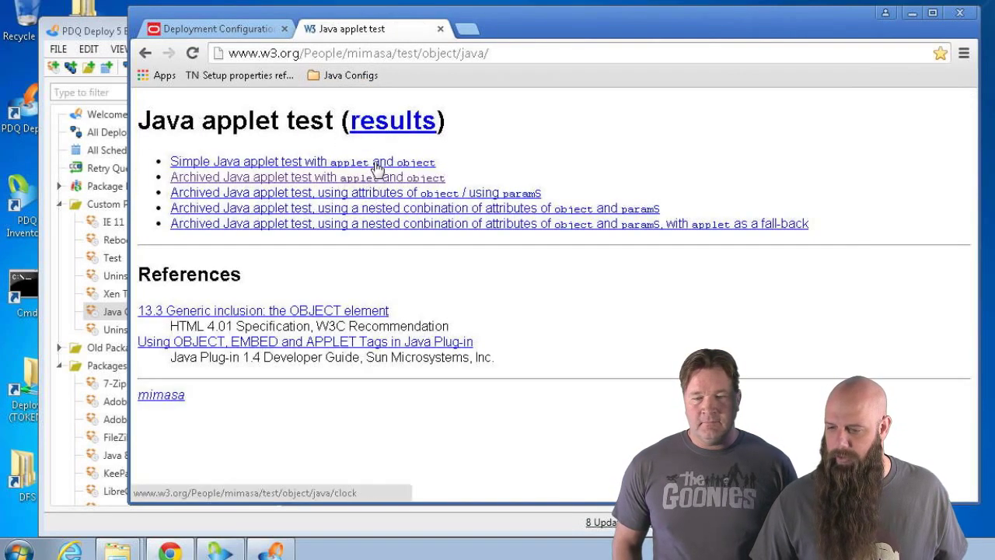
{"action": "left_click", "coordinate": [377, 169]}
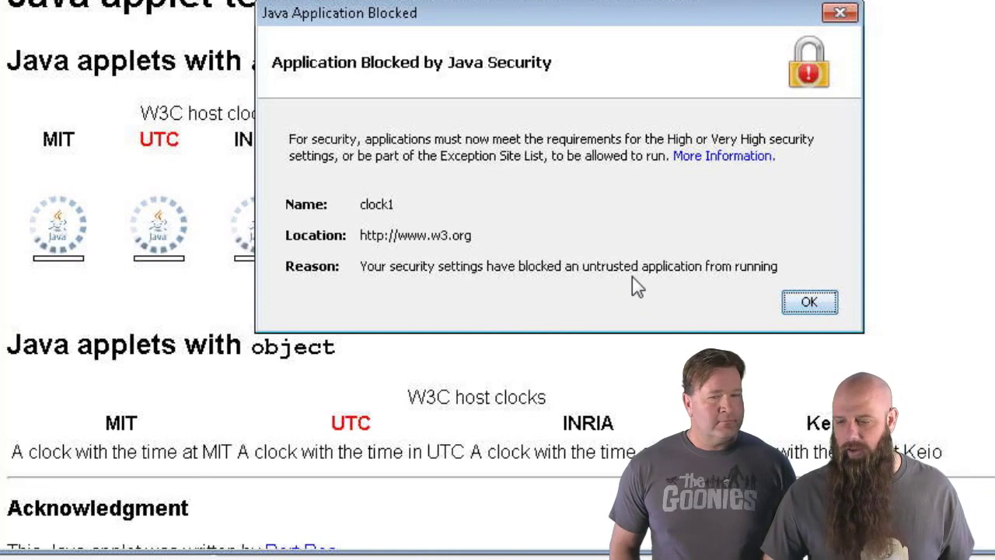
{"action": "left_click", "coordinate": [809, 300]}
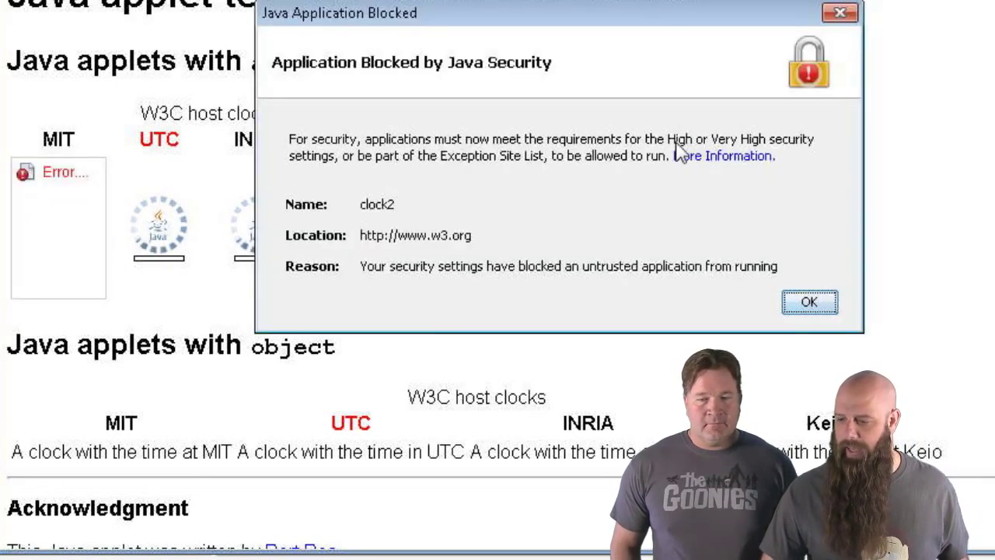
{"action": "left_click", "coordinate": [807, 303]}
{"action": "left_click", "coordinate": [807, 305]}
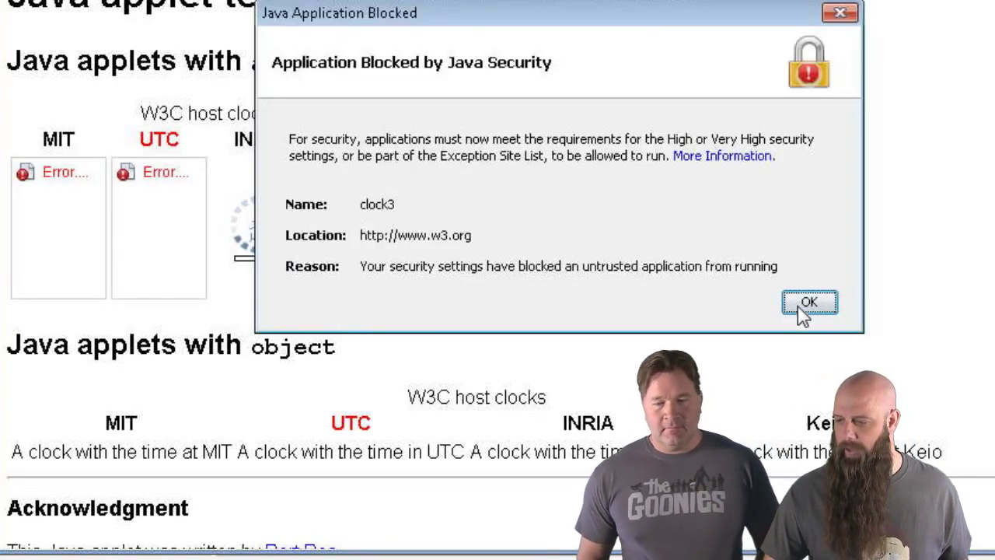
{"action": "left_click", "coordinate": [797, 305]}
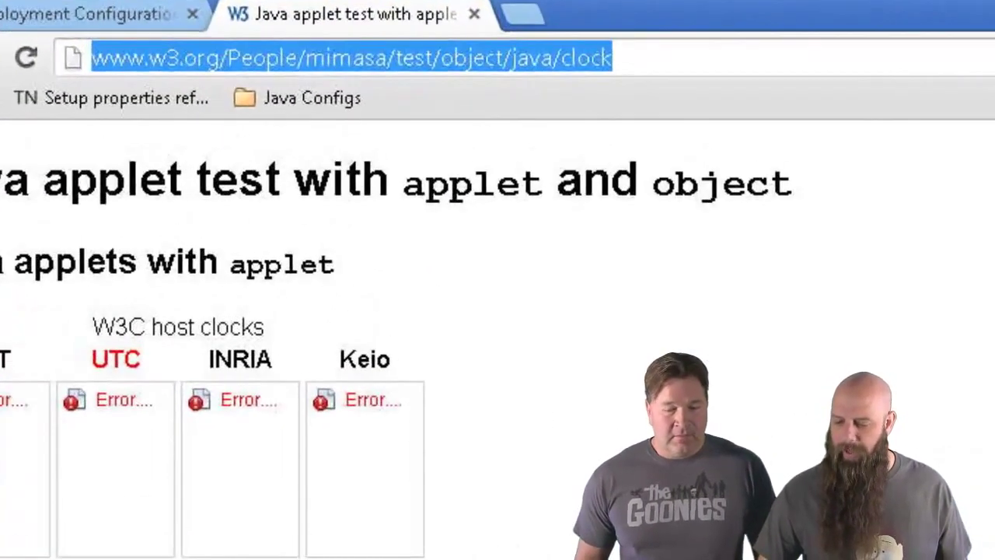
- Switch to the JavaCentral folder and clear the Read-only attribute of exception.sites
{"action": "key", "text": "alt+Tab"}
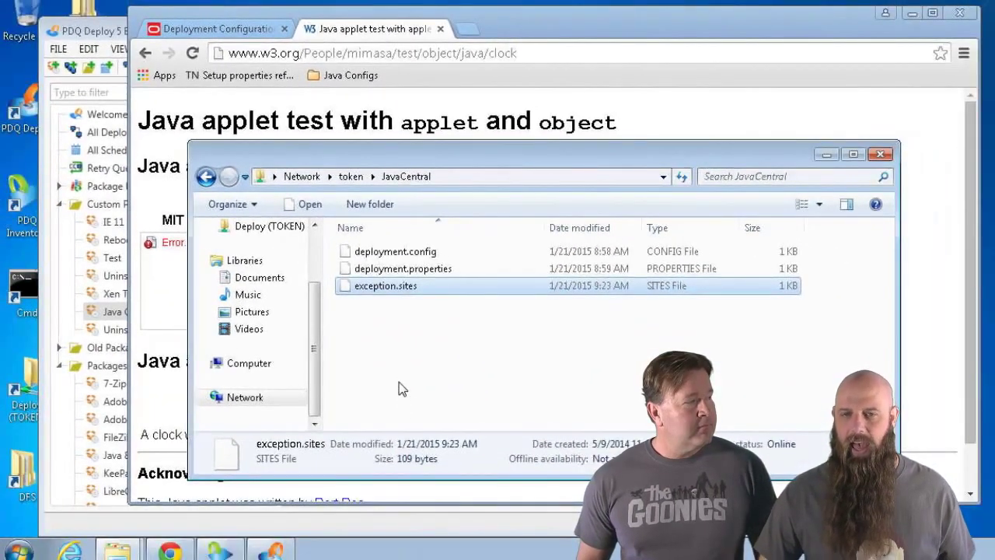
{"action": "right_click", "coordinate": [384, 287]}
{"action": "left_click", "coordinate": [419, 511]}
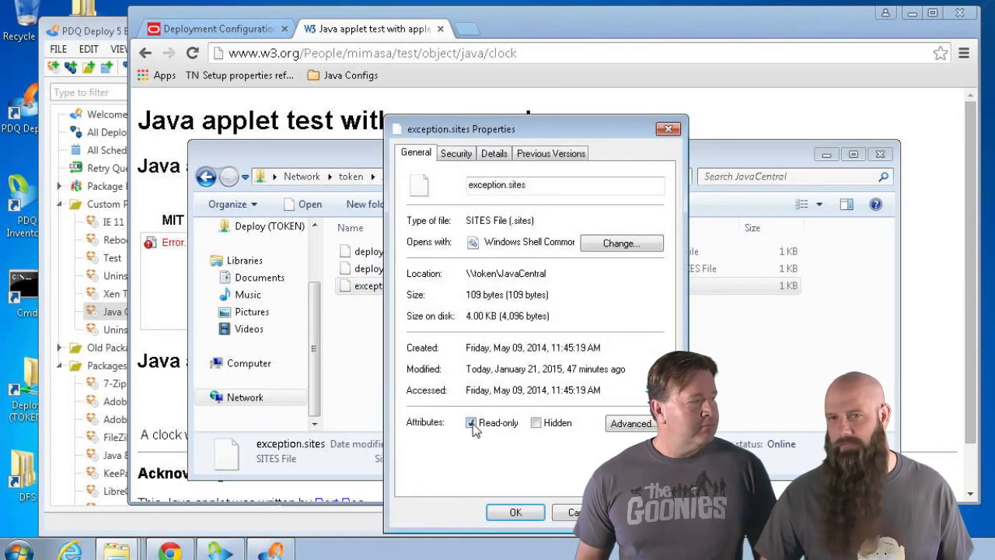
{"action": "left_click", "coordinate": [471, 422]}
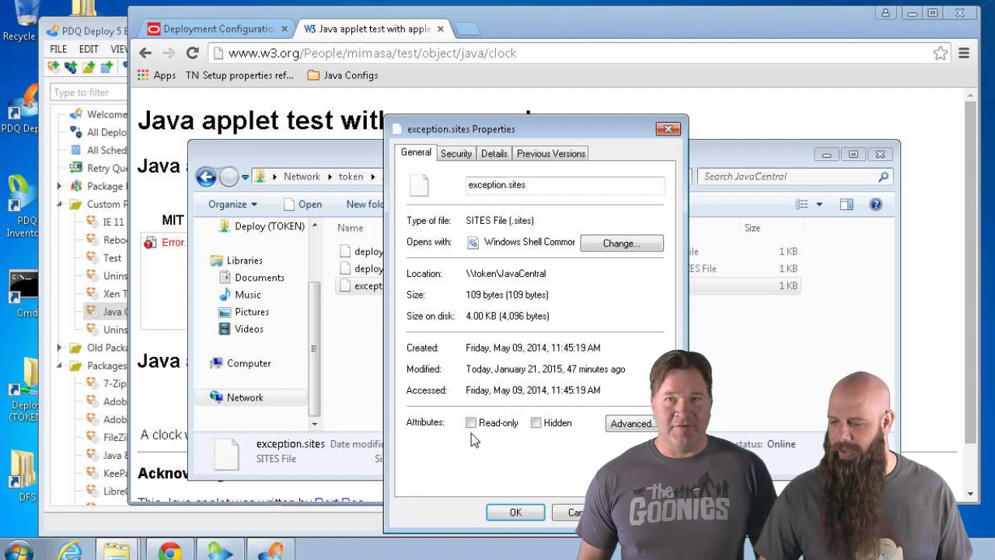
{"action": "left_click", "coordinate": [513, 513]}
{"action": "right_click", "coordinate": [398, 289]}
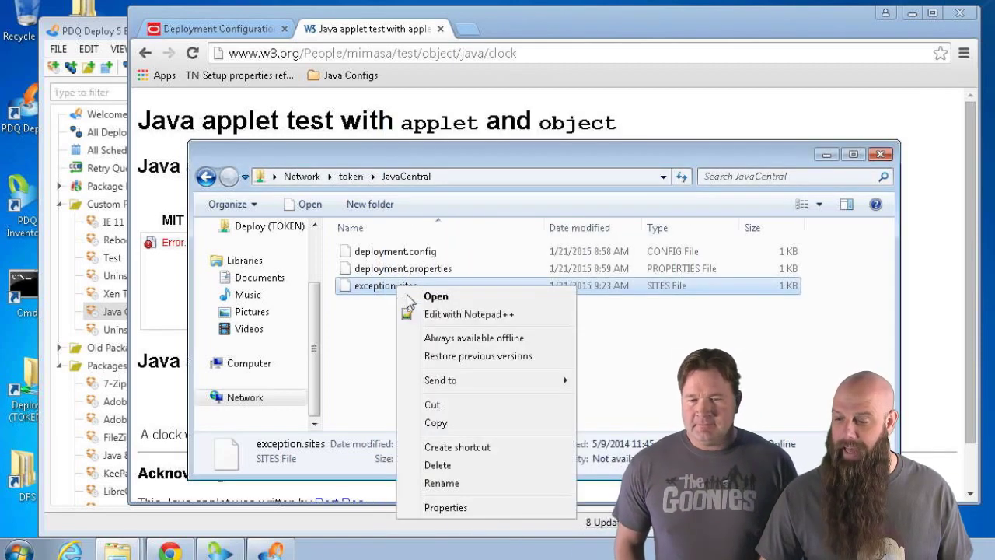
{"action": "left_click", "coordinate": [437, 314]}
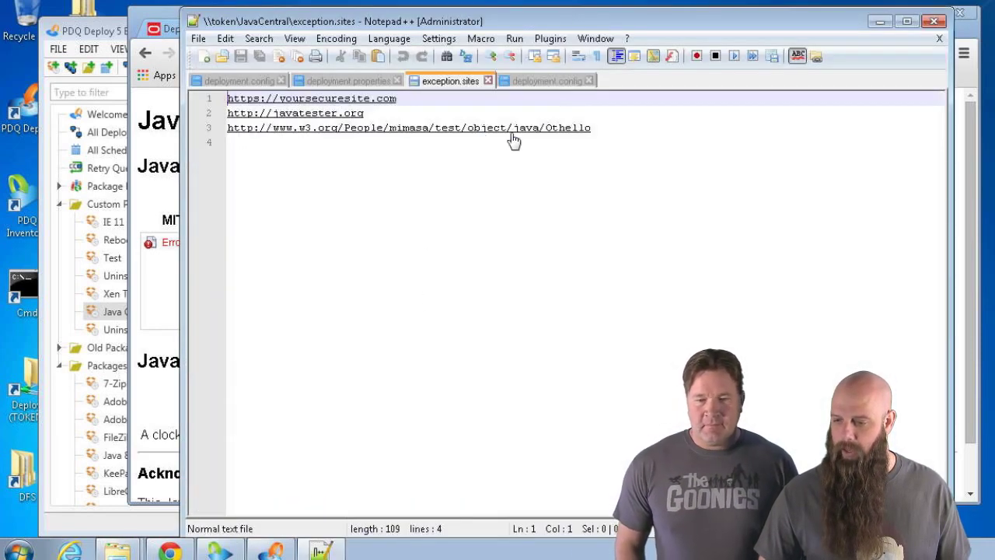
{"action": "left_click", "coordinate": [597, 126]}
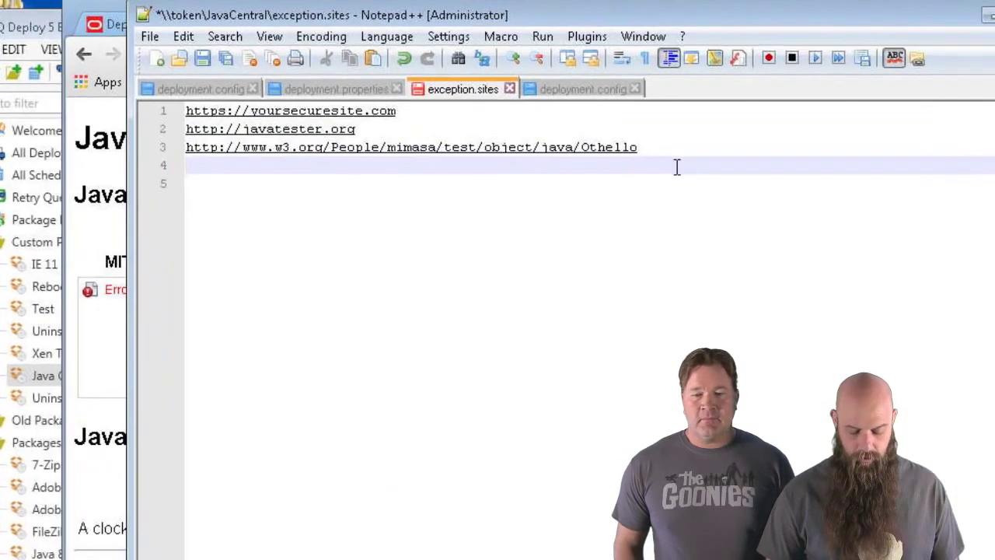
{"action": "key", "text": "Return"}
{"action": "type", "text": "http://www.w3.org/People/mimasa/test/object/java/clock"}
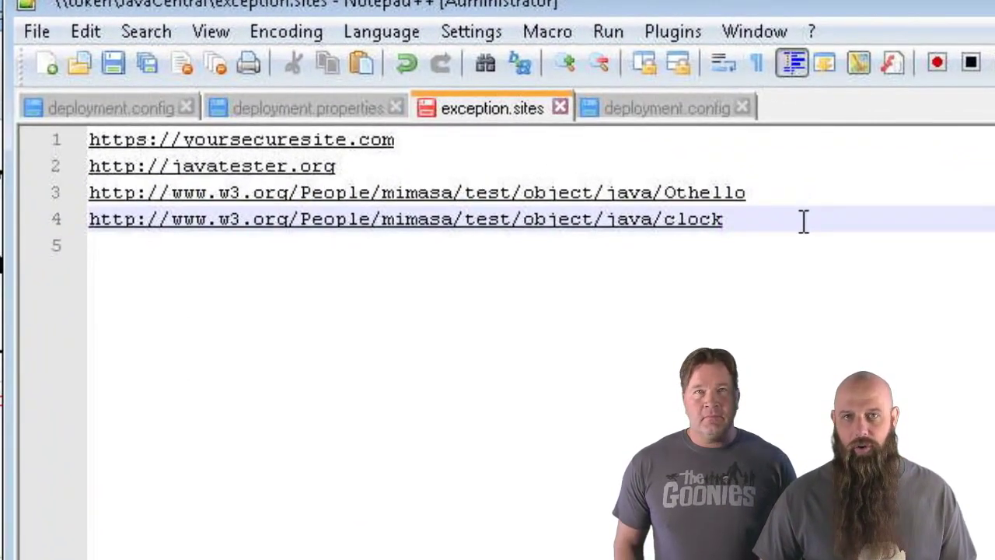
{"action": "left_click", "coordinate": [114, 62]}
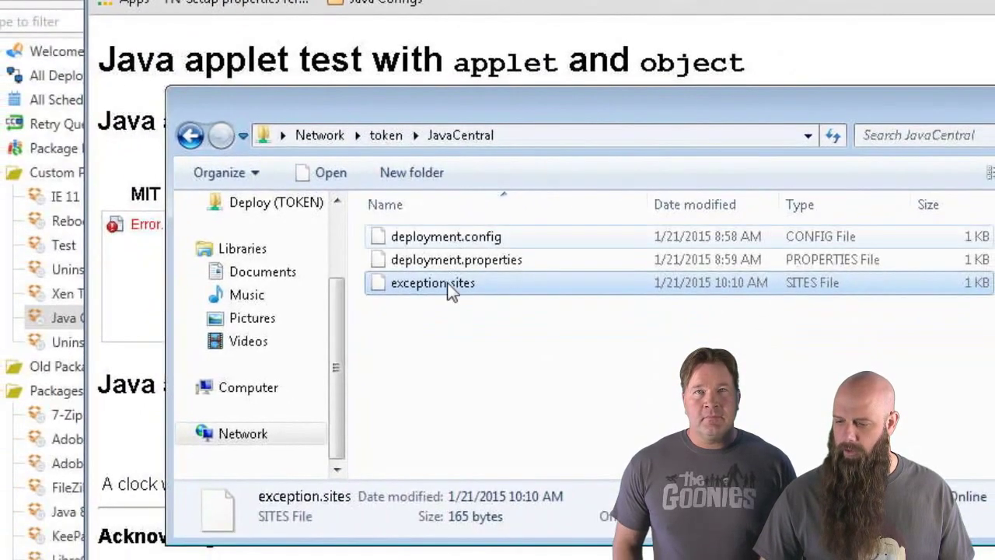
- Turn the Read-only attribute of exception.sites back on in its file properties
{"action": "right_click", "coordinate": [448, 286]}
{"action": "left_click", "coordinate": [510, 559]}
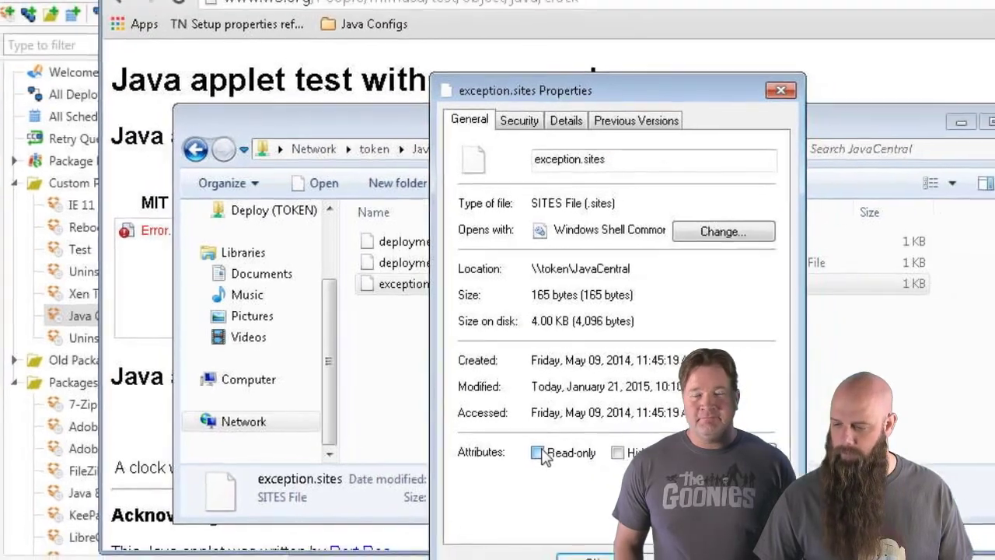
{"action": "left_click", "coordinate": [538, 453]}
{"action": "left_click", "coordinate": [589, 558]}
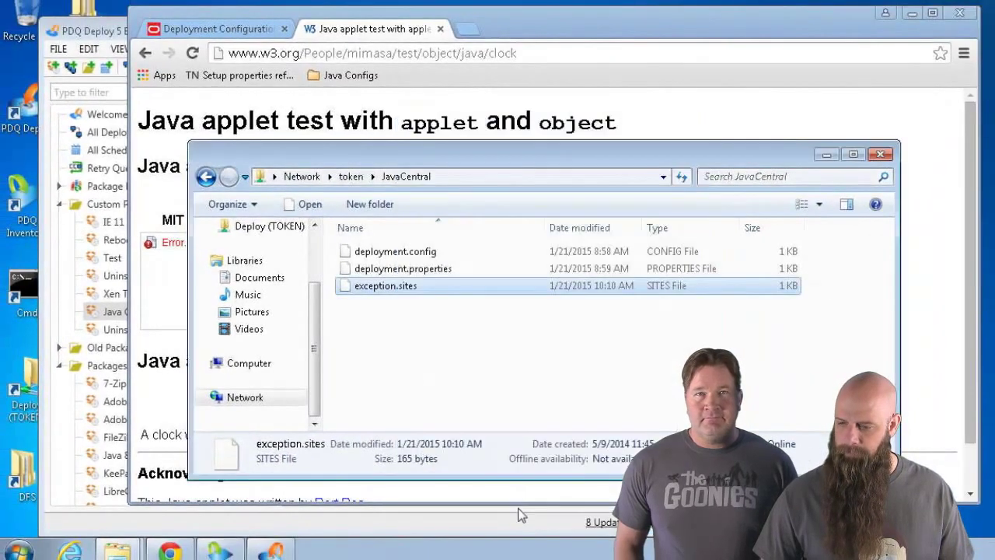
- Restart Chrome, reopen the simple Java applet test with applet and object, and allow the unsigned application to run
{"action": "key", "text": "alt+F4"}
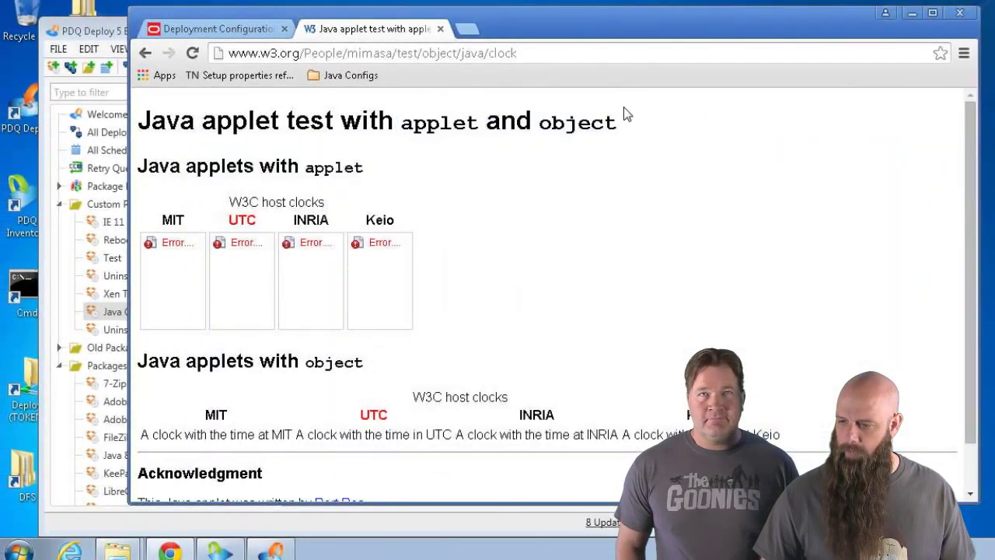
{"action": "left_click", "coordinate": [962, 16]}
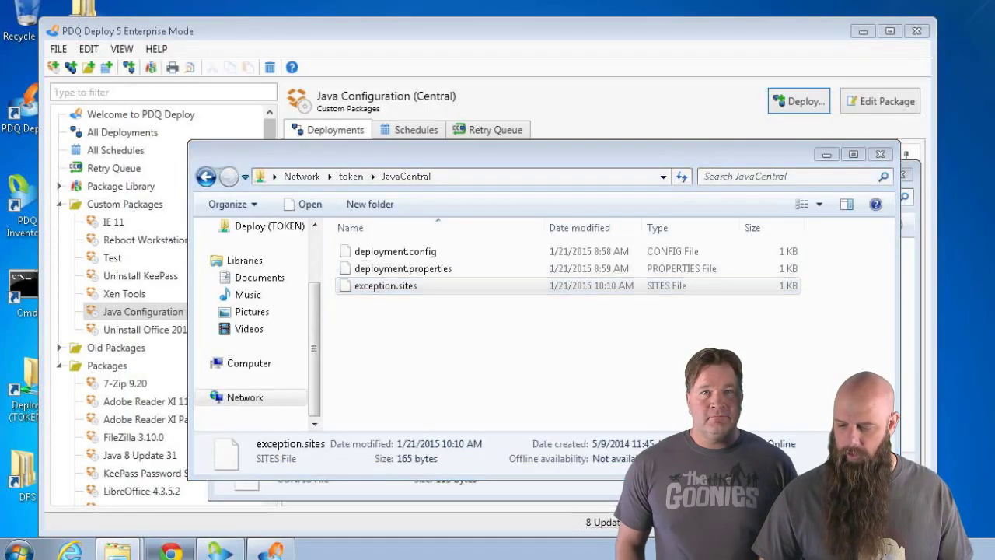
{"action": "left_click", "coordinate": [170, 550]}
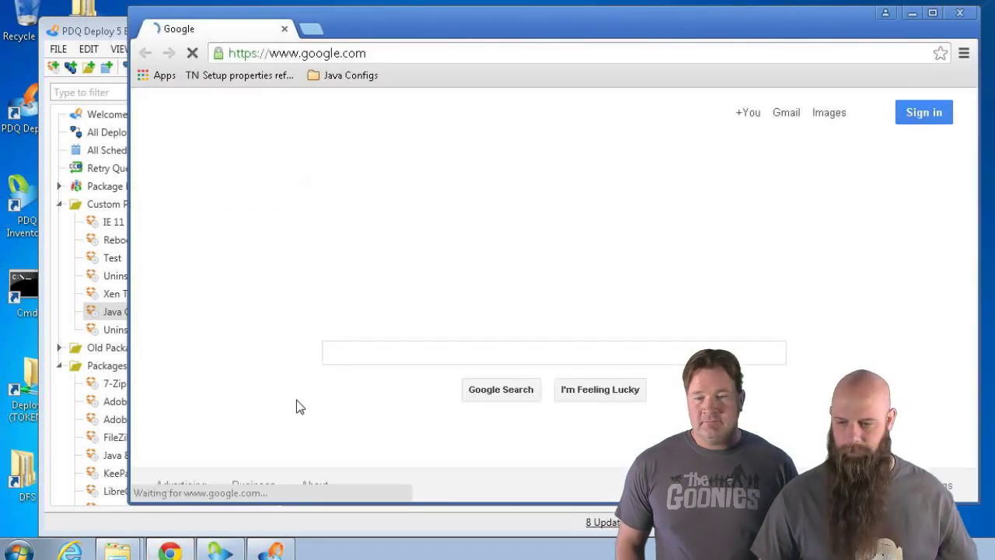
{"action": "left_click", "coordinate": [350, 76]}
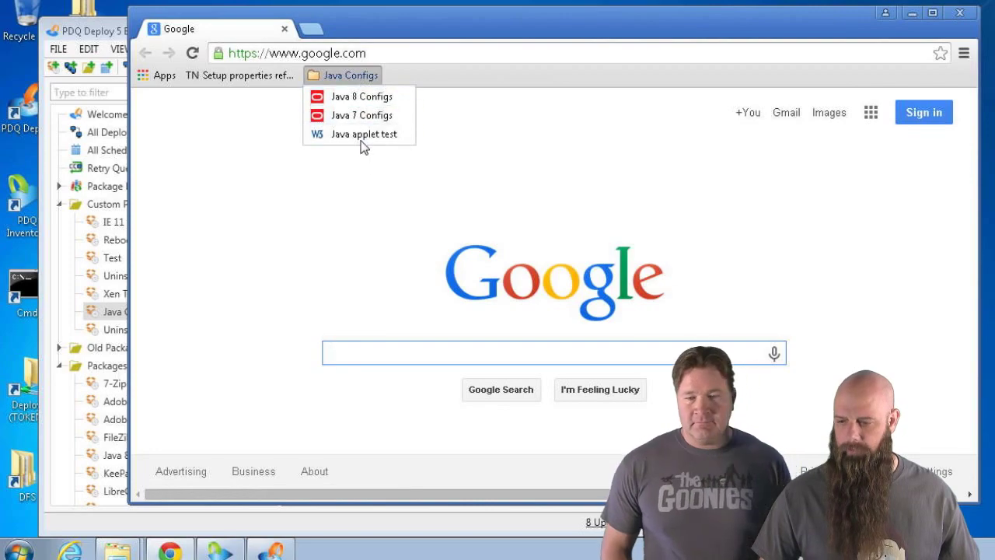
{"action": "left_click", "coordinate": [362, 137]}
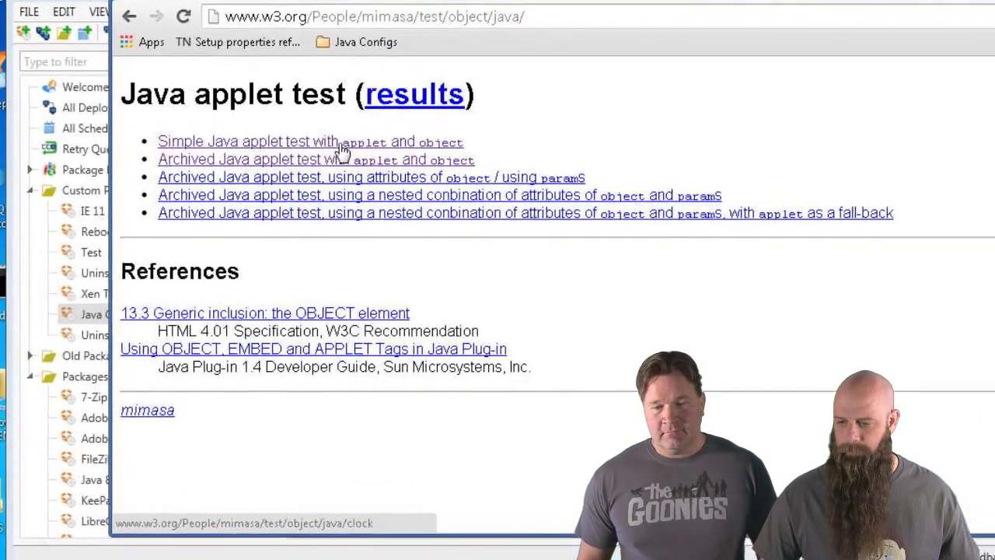
{"action": "left_click", "coordinate": [348, 160]}
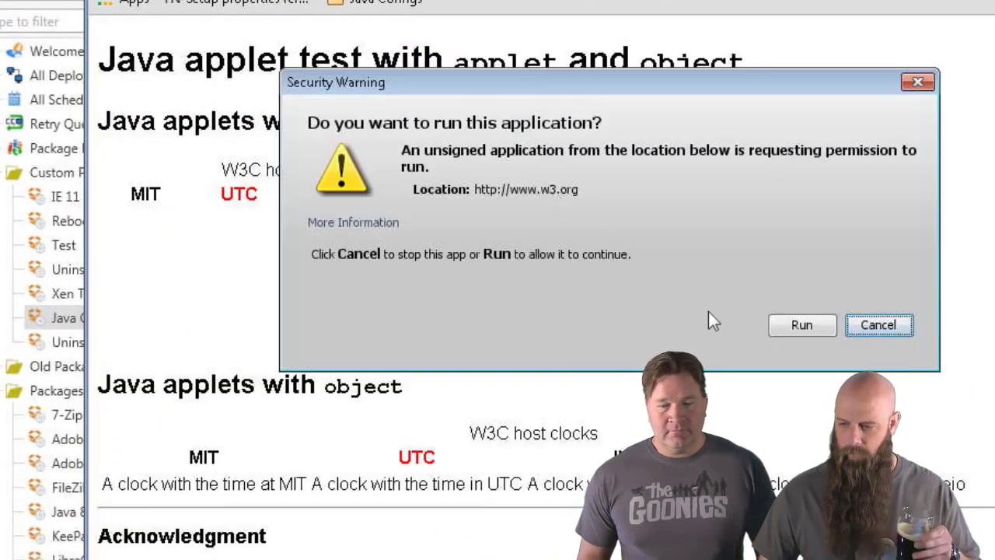
{"action": "left_click", "coordinate": [790, 323]}
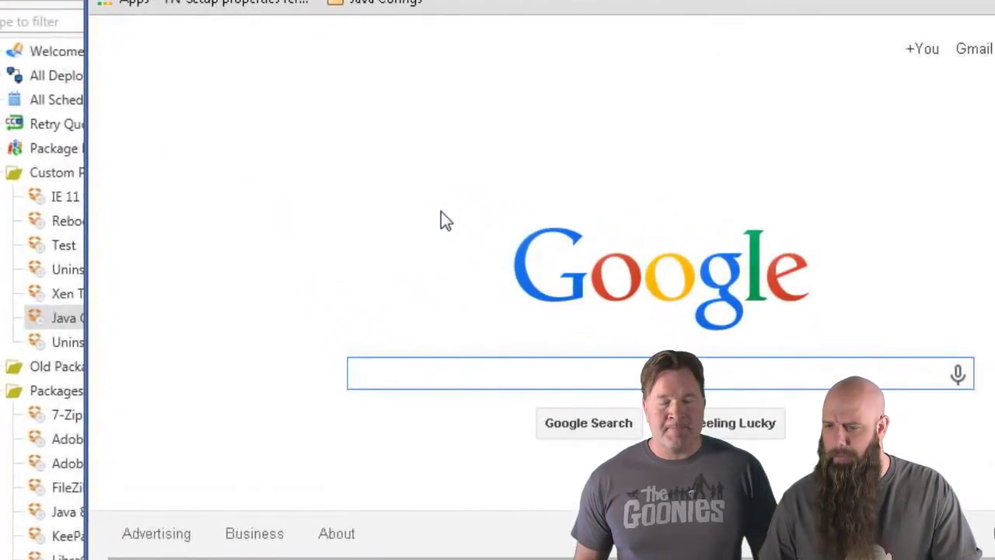
- Open the bookmarked Java 8 Configs documentation and find "mixed" to examine the valid values of deployment.security.mixcode
{"action": "left_click", "coordinate": [377, 2]}
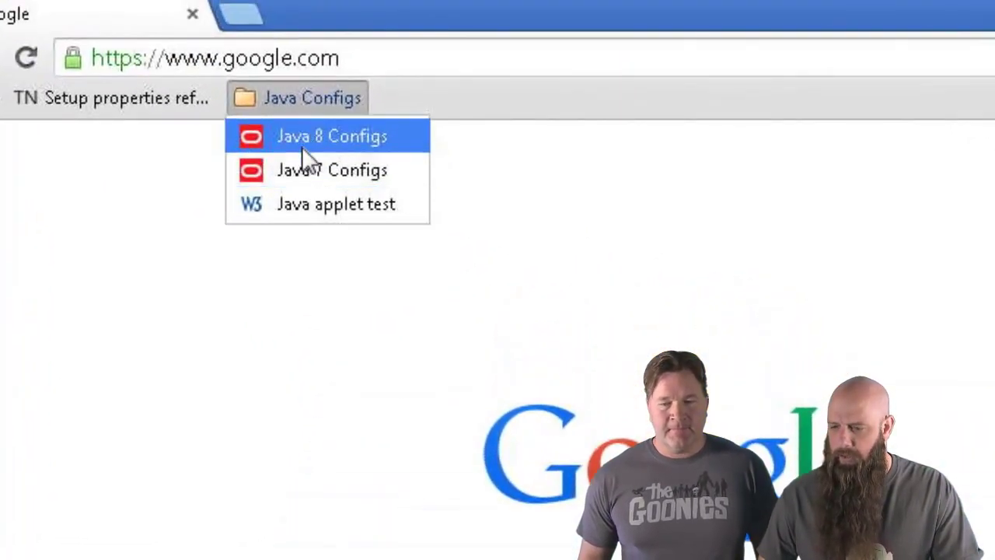
{"action": "left_click", "coordinate": [301, 140]}
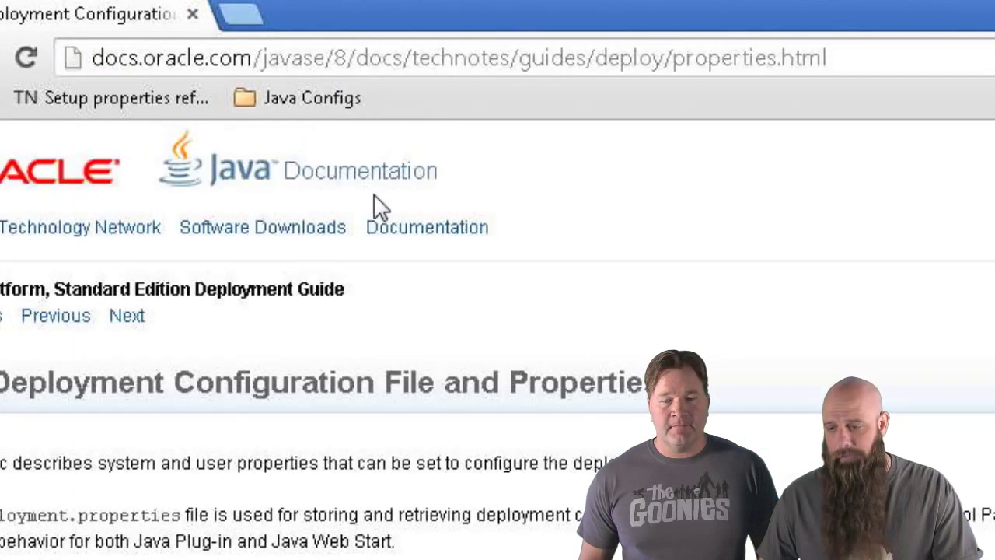
{"action": "scroll", "coordinate": [633, 332], "scroll_direction": "down", "scroll_amount": 5}
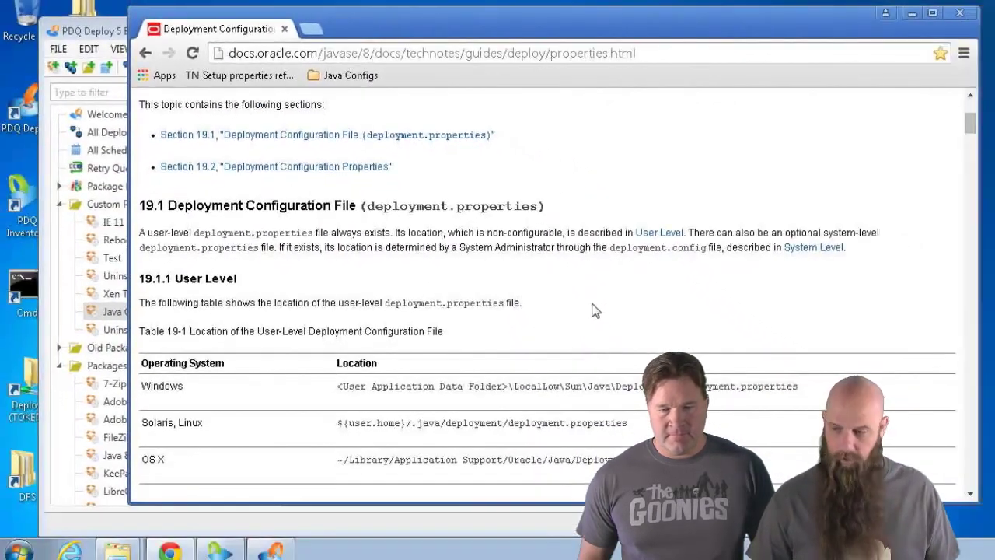
{"action": "key", "text": "ctrl+f"}
{"action": "type", "text": "mi"}
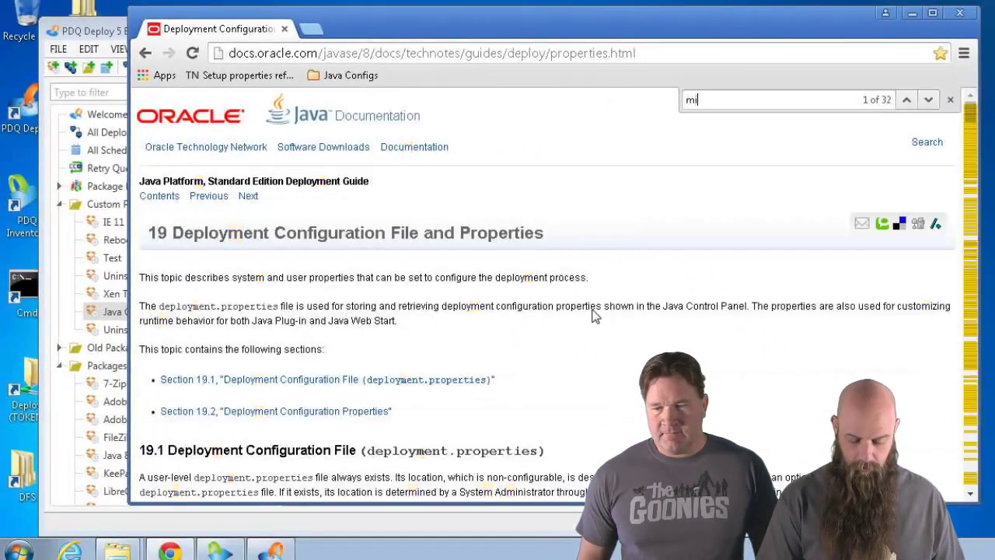
{"action": "type", "text": "xed"}
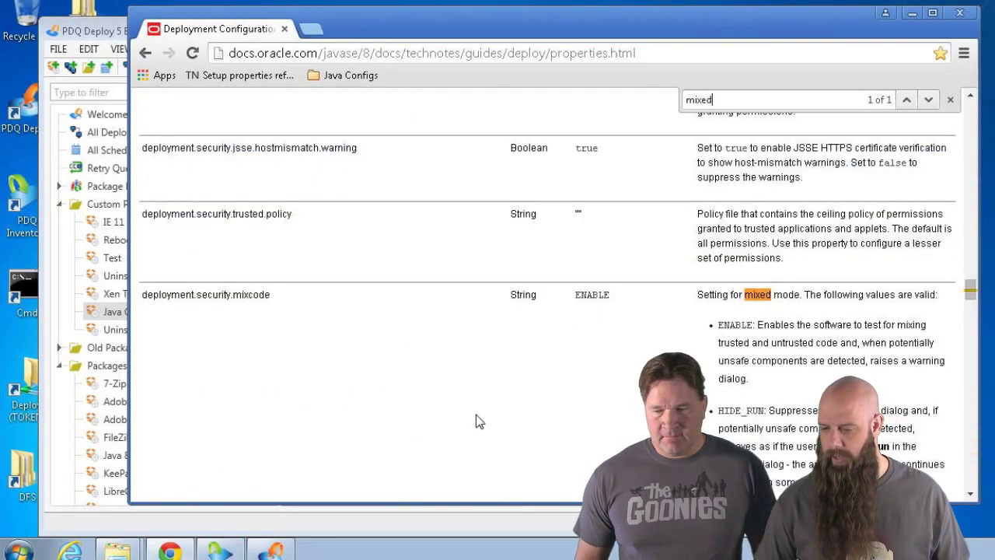
{"action": "scroll", "coordinate": [519, 366], "scroll_direction": "down", "scroll_amount": 3}
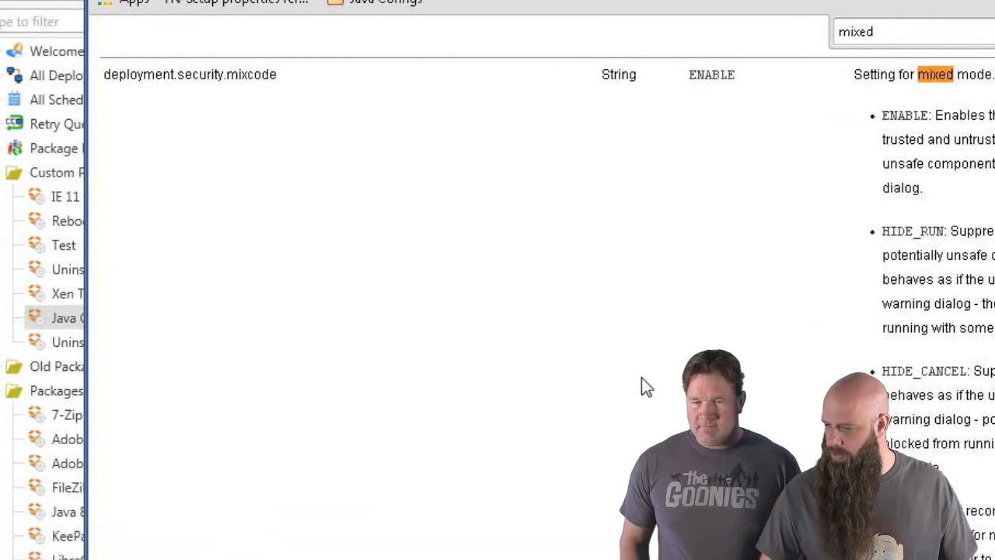
{"action": "scroll", "coordinate": [642, 379], "scroll_direction": "down", "scroll_amount": 2}
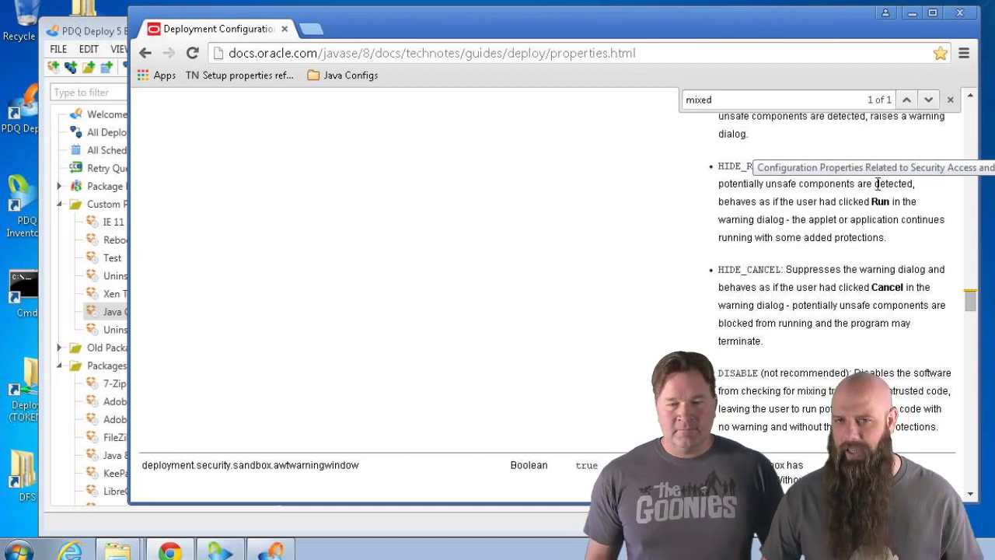
{"action": "scroll", "coordinate": [761, 268], "scroll_direction": "up", "scroll_amount": 2}
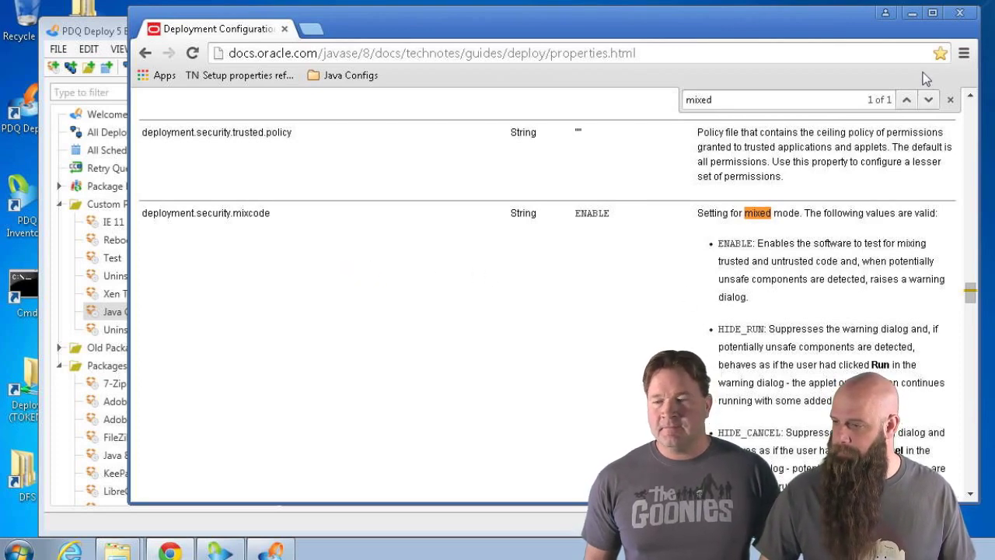
- Minimize Chrome and close both open folder windows to return to PDQ Deploy
{"action": "left_click", "coordinate": [913, 13]}
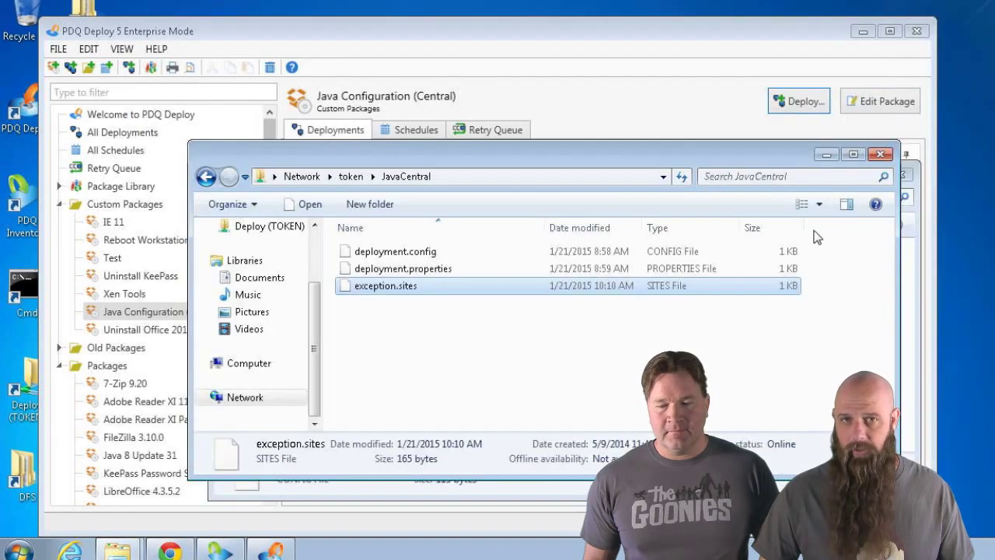
{"action": "left_click", "coordinate": [881, 156]}
{"action": "left_click", "coordinate": [904, 173]}
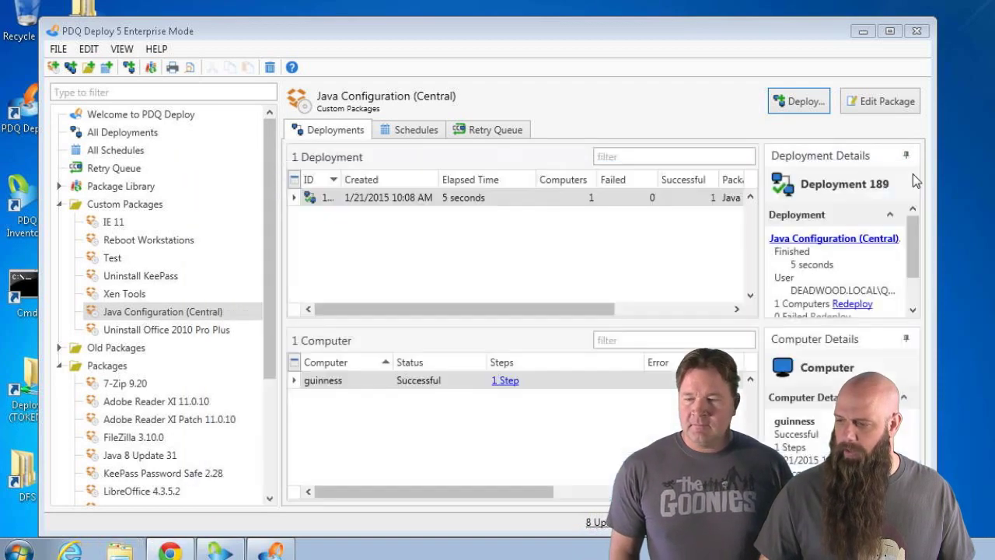
- Start a one-time deployment of the Java Configuration (Central) package and choose its targets from PDQ Inventory
{"action": "left_click", "coordinate": [166, 312]}
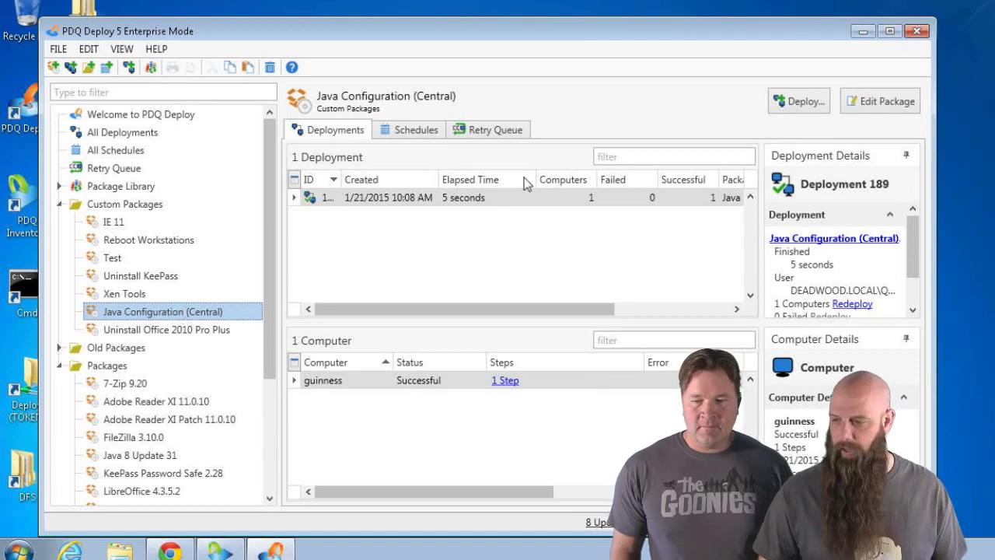
{"action": "left_click", "coordinate": [789, 104]}
{"action": "left_click", "coordinate": [787, 125]}
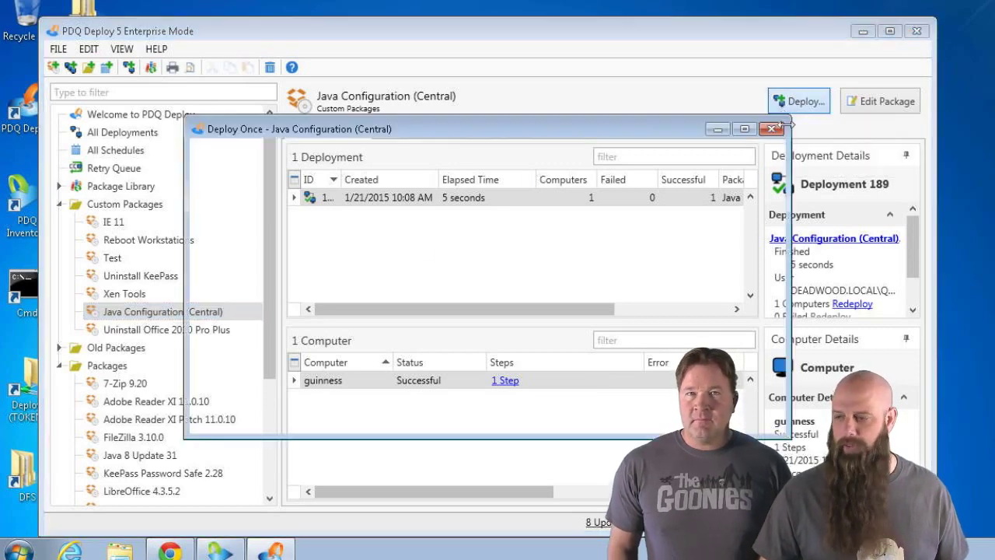
{"action": "left_click", "coordinate": [441, 175]}
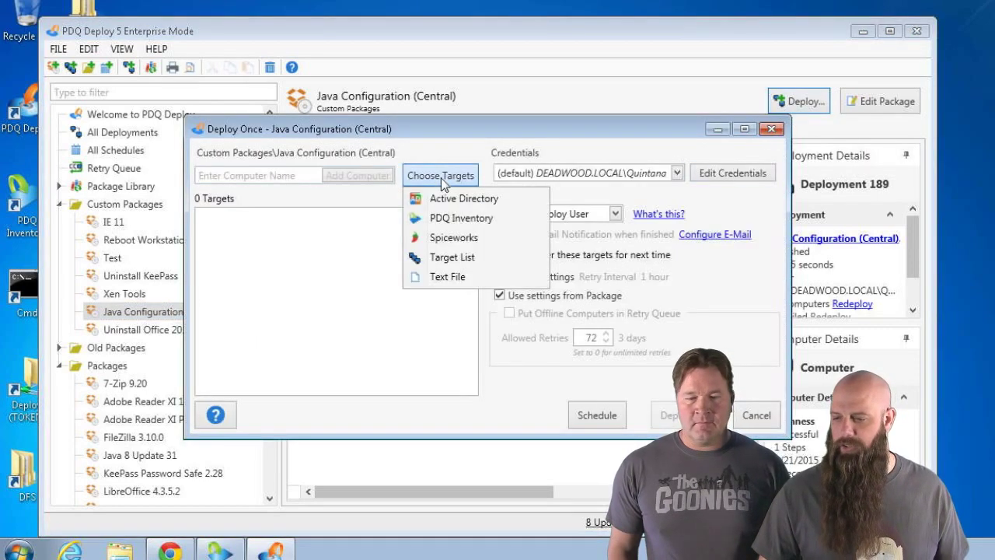
{"action": "left_click", "coordinate": [445, 205]}
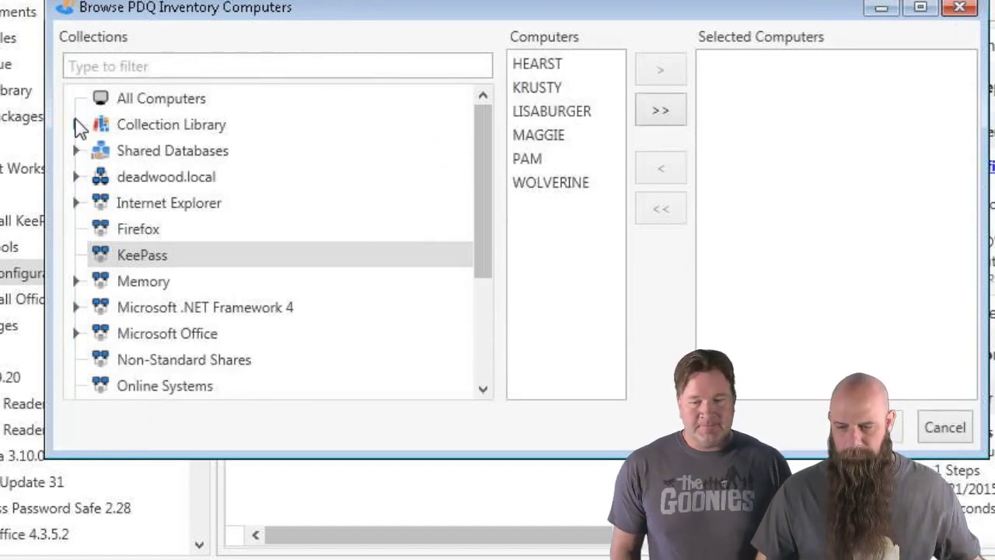
- List the computers of the Java 8 32-bit (Latest) collection, found under Runtimes and Java (JRE) in the Collection Library
{"action": "left_click", "coordinate": [76, 124]}
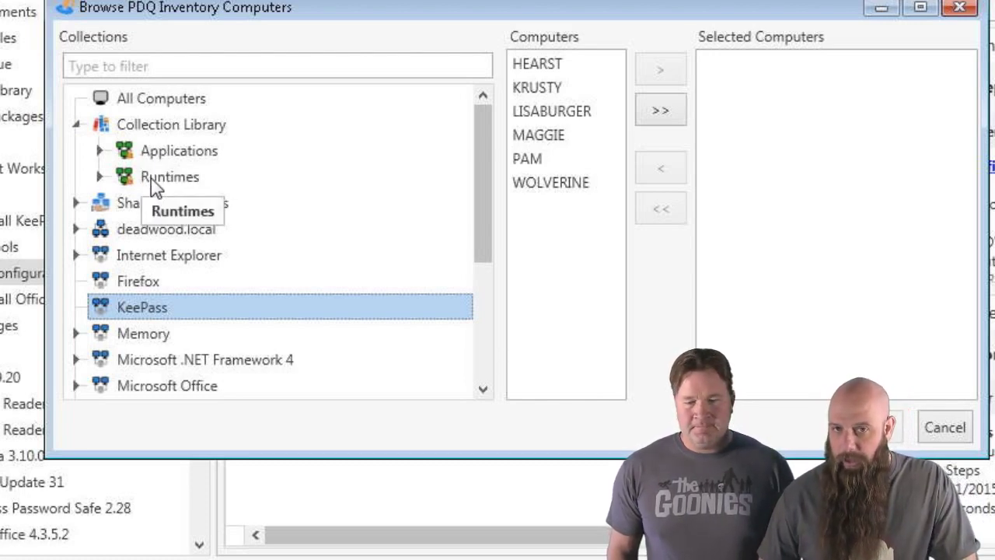
{"action": "left_click", "coordinate": [100, 177]}
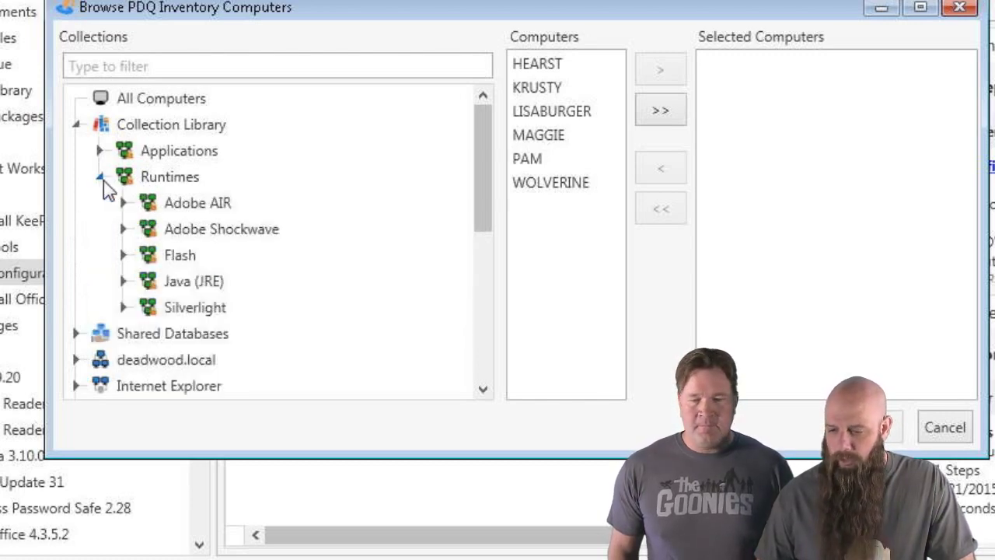
{"action": "left_click", "coordinate": [123, 282]}
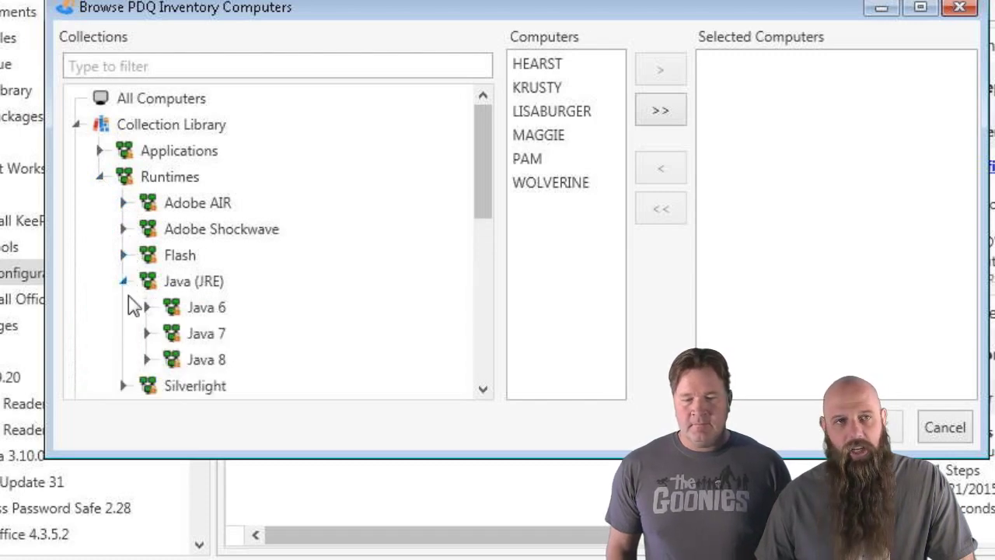
{"action": "left_click", "coordinate": [147, 360]}
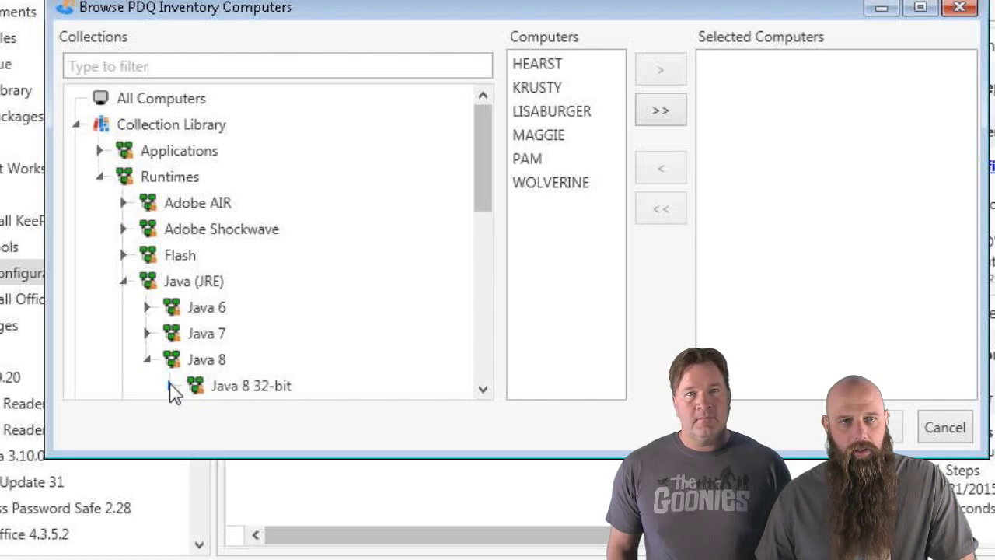
{"action": "left_click", "coordinate": [170, 385]}
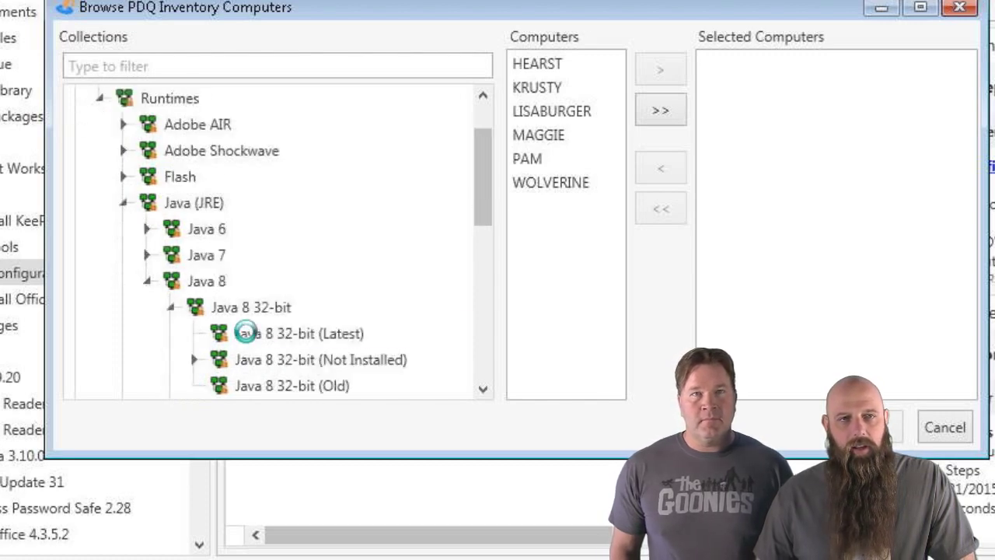
{"action": "left_click", "coordinate": [246, 332]}
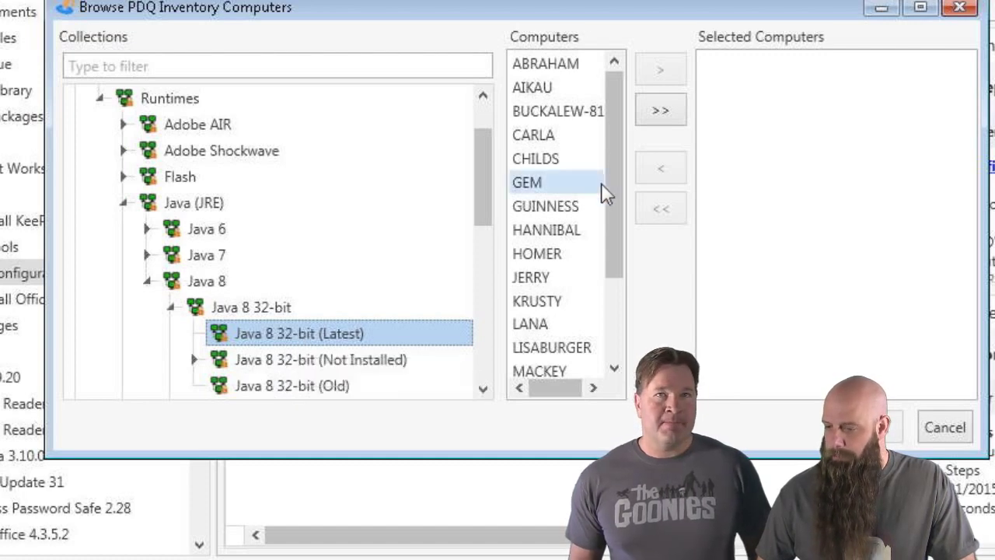
- Add ABRAHAM, AIKAU, BUCKALEW-81, CARLA, CHILDS, GUINNESS, HANNIBAL and HOMER to the selected target computers
{"action": "left_click", "coordinate": [563, 63]}
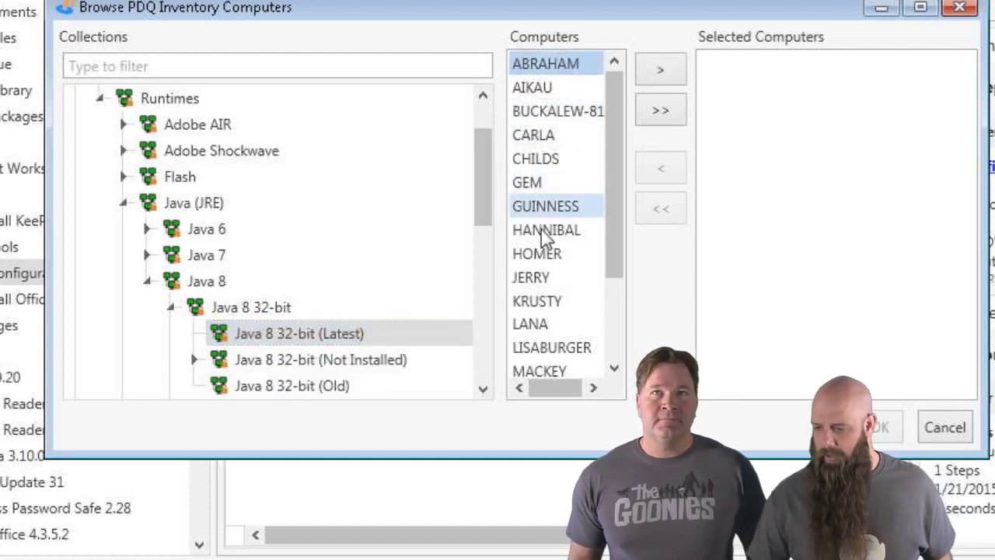
{"action": "left_click", "coordinate": [550, 161], "text": "shift"}
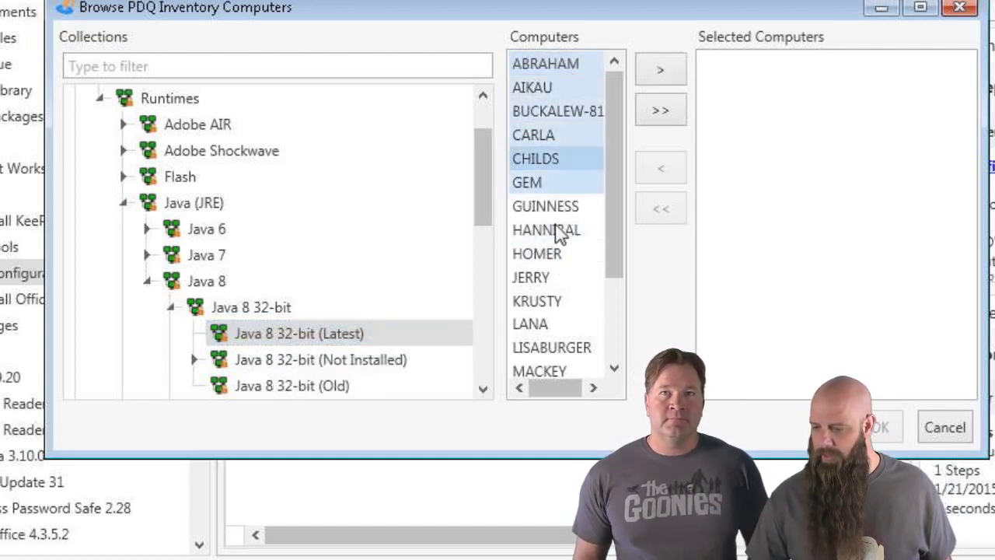
{"action": "left_click", "coordinate": [553, 205], "text": "ctrl"}
{"action": "left_click", "coordinate": [550, 230], "text": "ctrl"}
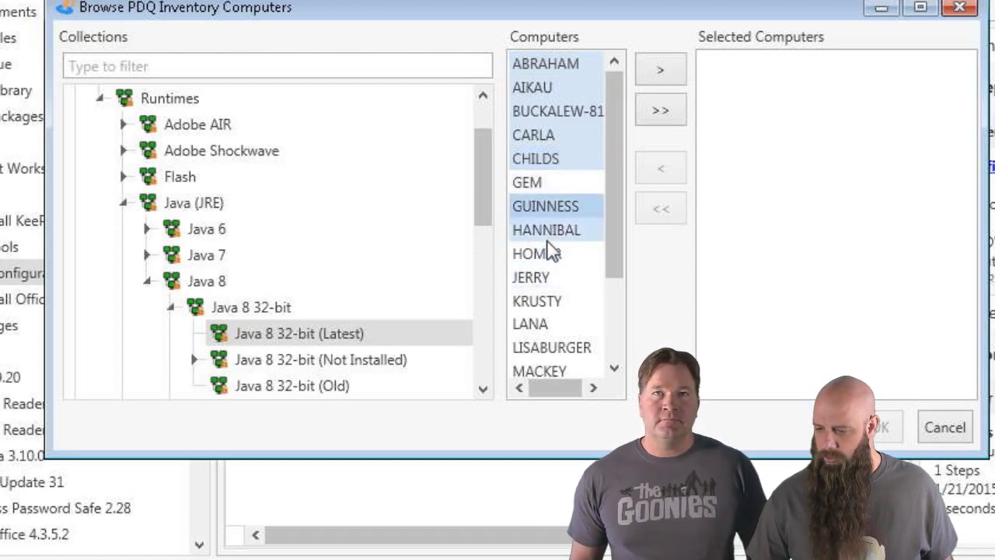
{"action": "left_click", "coordinate": [546, 234], "text": "ctrl"}
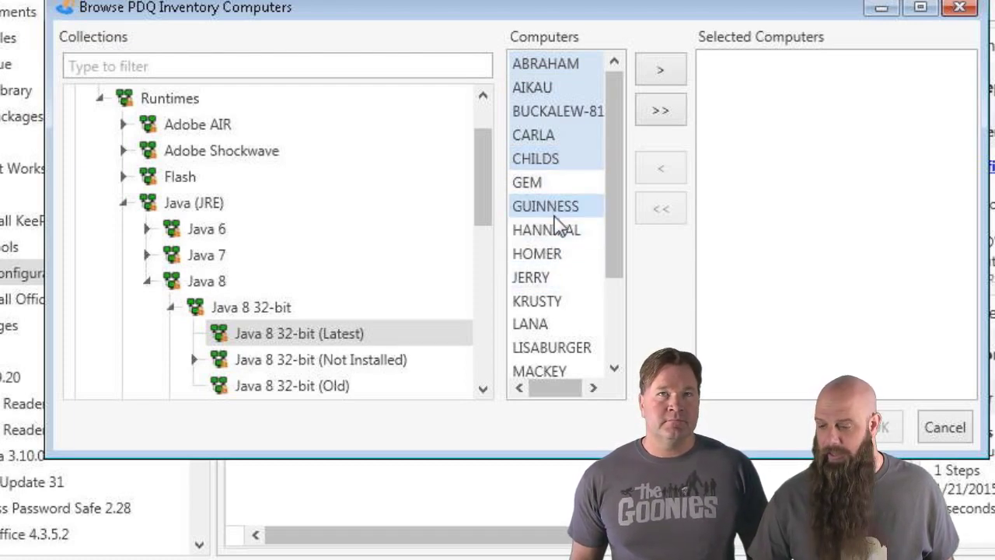
{"action": "left_click", "coordinate": [553, 230], "text": "ctrl"}
{"action": "left_click", "coordinate": [536, 254], "text": "ctrl"}
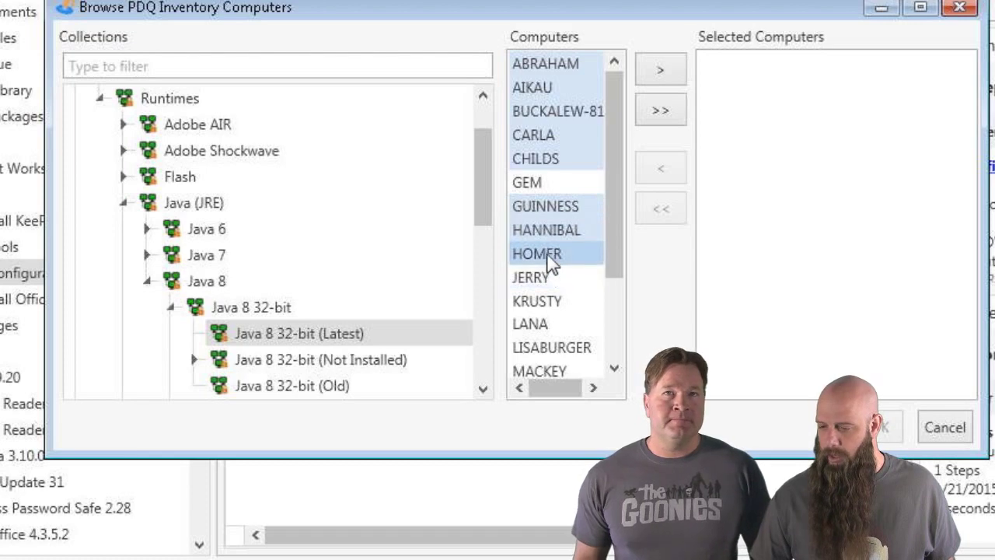
{"action": "left_click", "coordinate": [660, 78]}
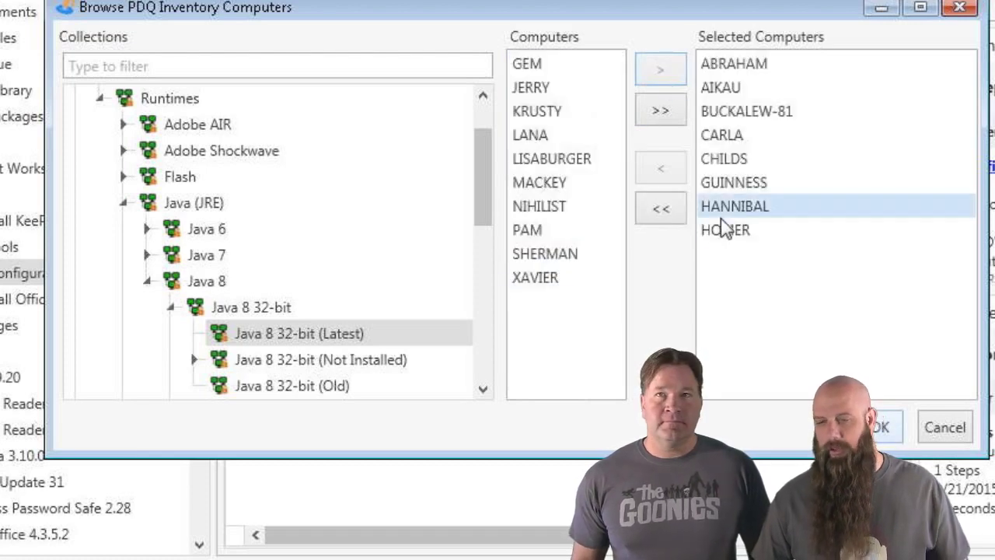
- Accept the selected target computers and start deploying the Java Configuration (Central) package to them
{"action": "left_click", "coordinate": [893, 436]}
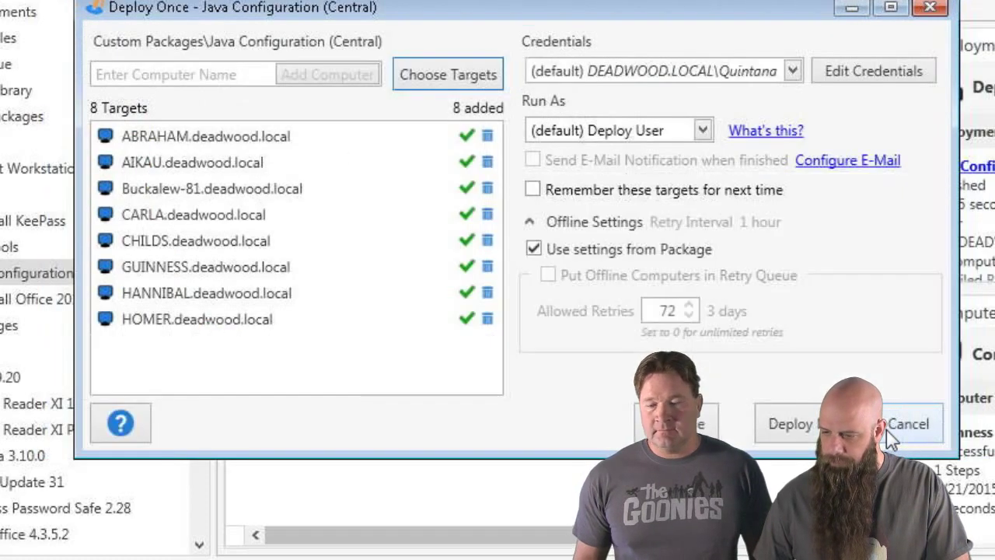
{"action": "left_click", "coordinate": [812, 424]}
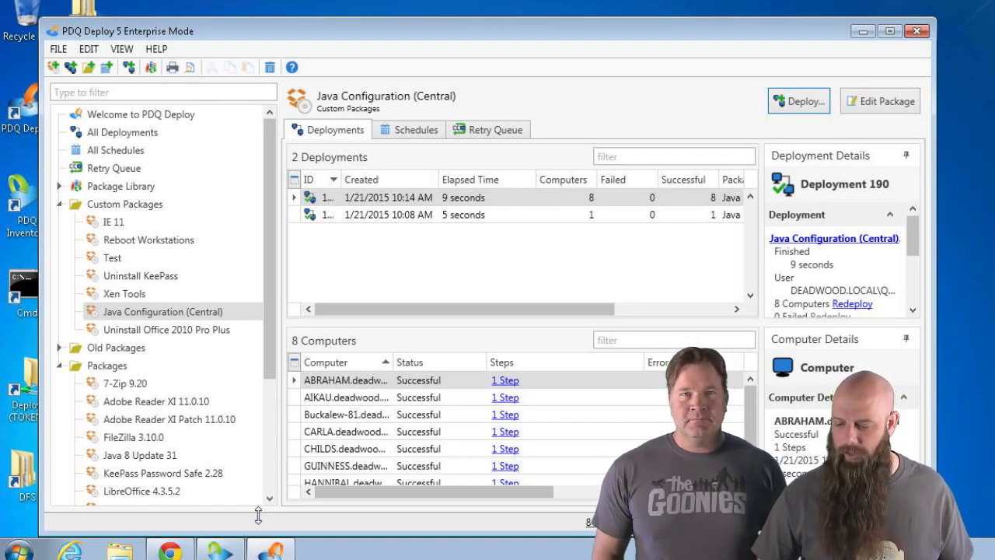
- Switch to Chrome and view the bookmarked Java 8 Configs documentation on the deployment configuration file and its properties
{"action": "left_click", "coordinate": [170, 550]}
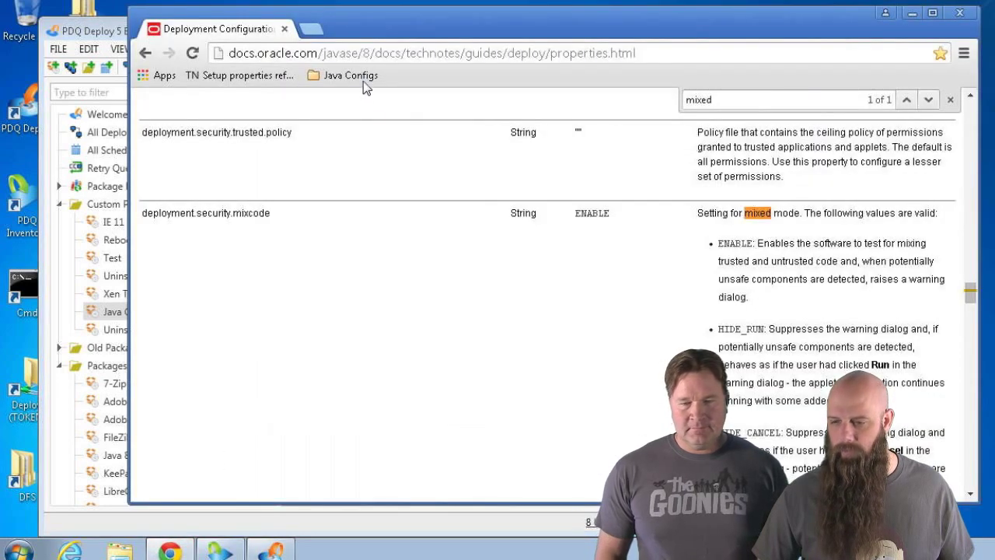
{"action": "left_click", "coordinate": [363, 81]}
{"action": "left_click", "coordinate": [360, 100]}
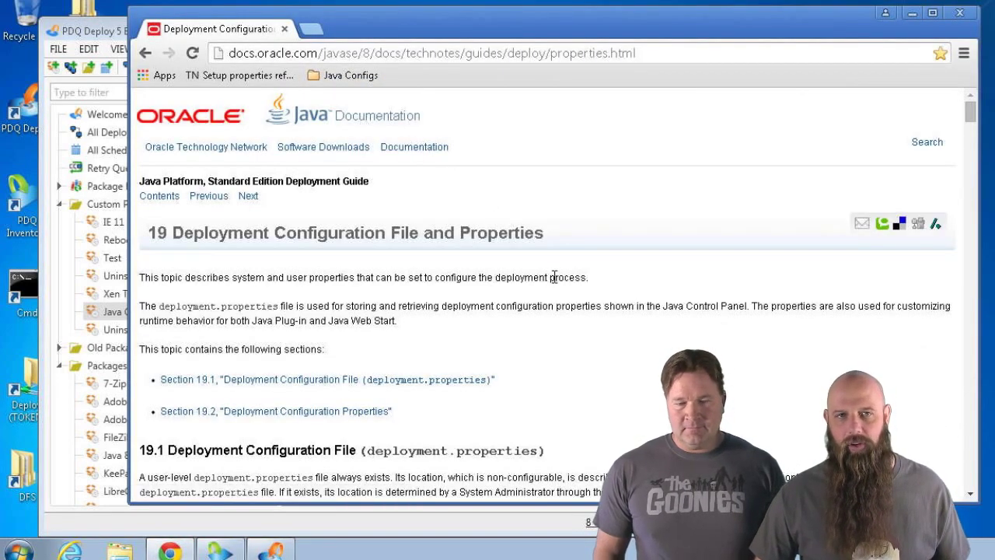
{"action": "scroll", "coordinate": [554, 277], "scroll_direction": "down", "scroll_amount": 1}
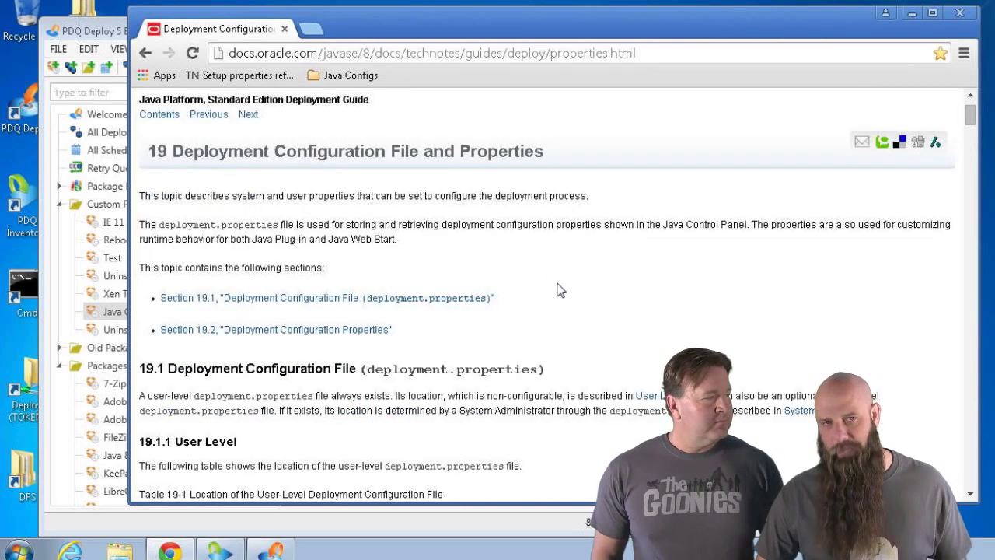
{"action": "scroll", "coordinate": [557, 280], "scroll_direction": "down", "scroll_amount": 1}
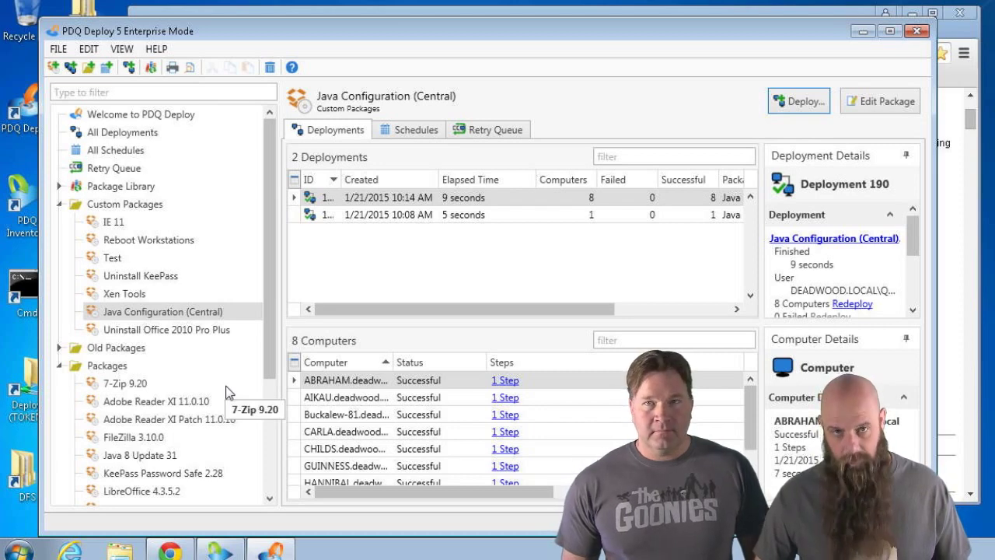
- Open the Java 8 Update 31 package for editing and add a nested package step as its last step
{"action": "left_click_drag", "start_coordinate": [272, 326], "coordinate": [267, 387]}
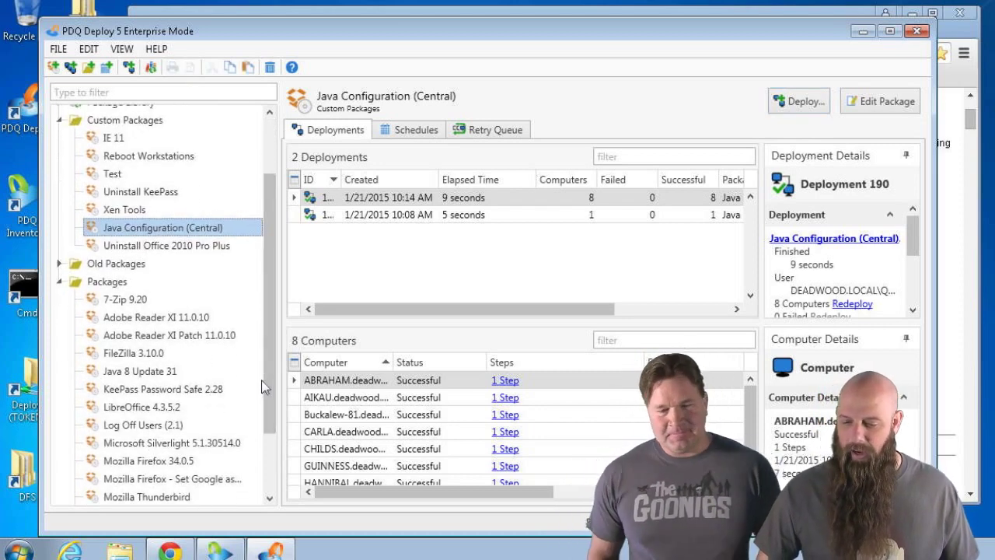
{"action": "double_click", "coordinate": [167, 373]}
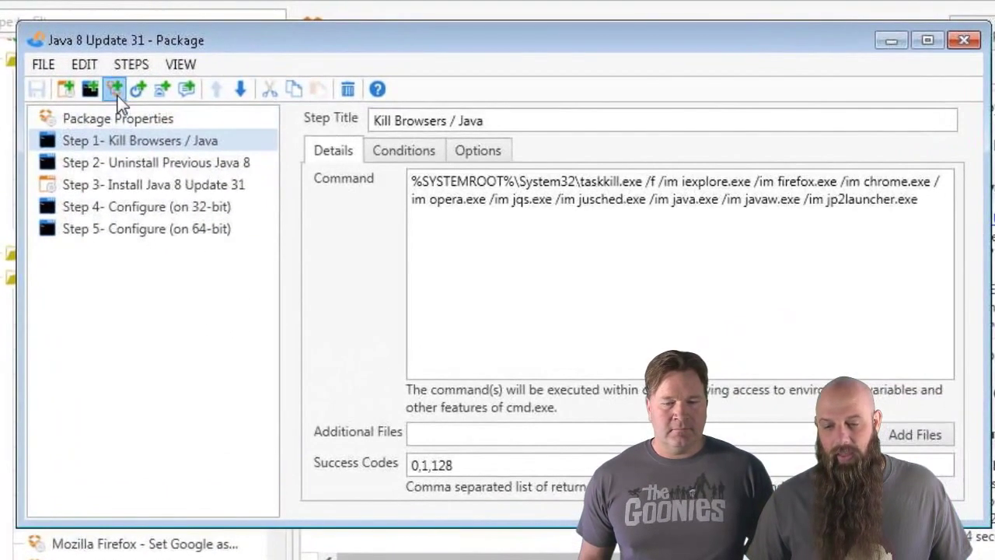
{"action": "left_click", "coordinate": [149, 141]}
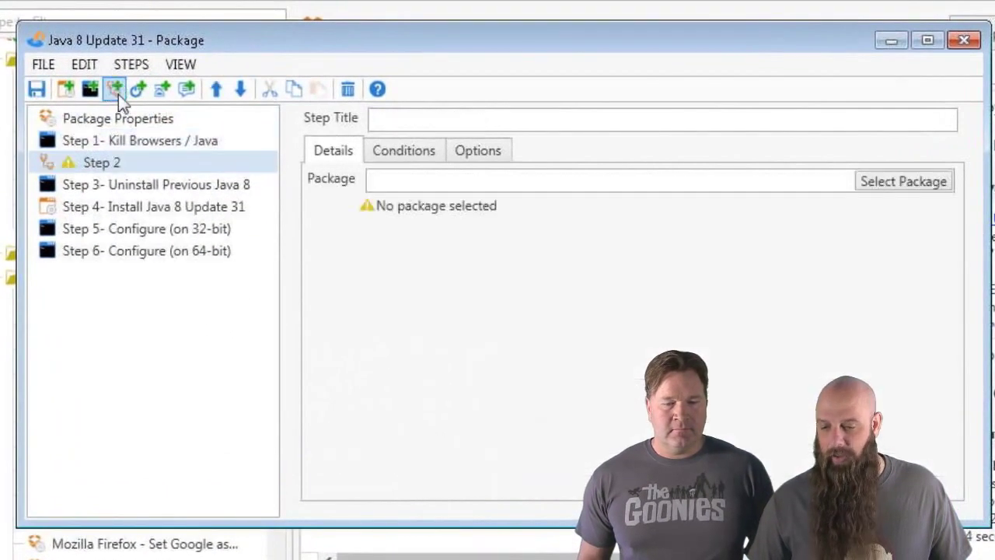
{"action": "left_click", "coordinate": [242, 89]}
{"action": "left_click", "coordinate": [241, 89]}
{"action": "left_click", "coordinate": [242, 89]}
{"action": "left_click", "coordinate": [242, 89]}
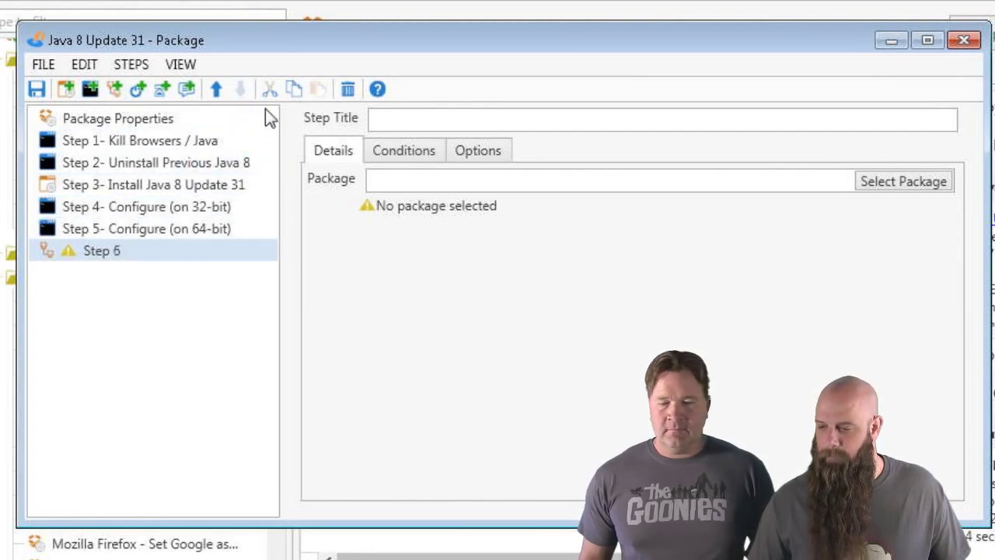
- Assign the Java Configuration (Central) custom package to the new nested package step
{"action": "left_click", "coordinate": [881, 184]}
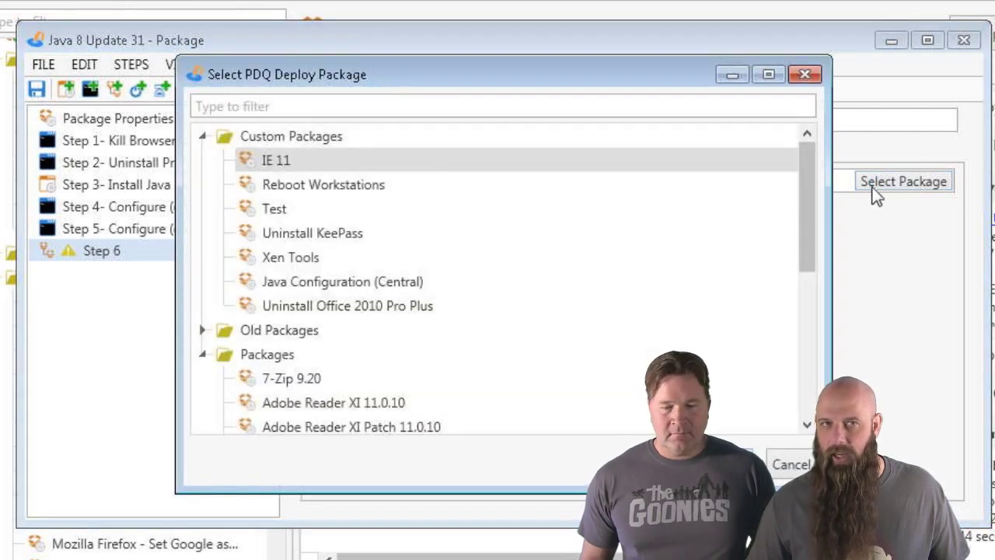
{"action": "left_click", "coordinate": [337, 276]}
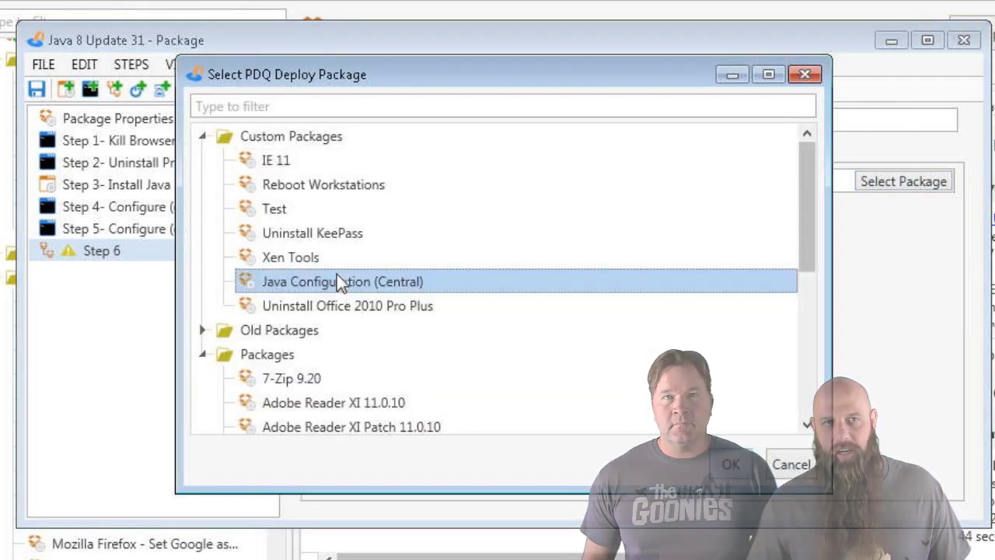
{"action": "left_click", "coordinate": [730, 465]}
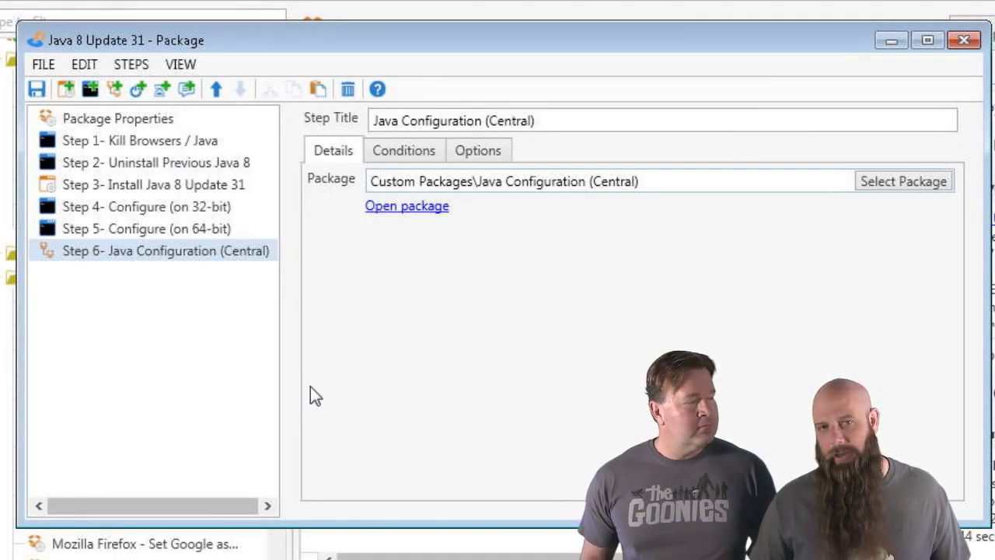
- Delete the nested Java Configuration (Central) step and return to the main PDQ Deploy window
{"action": "left_click", "coordinate": [206, 263]}
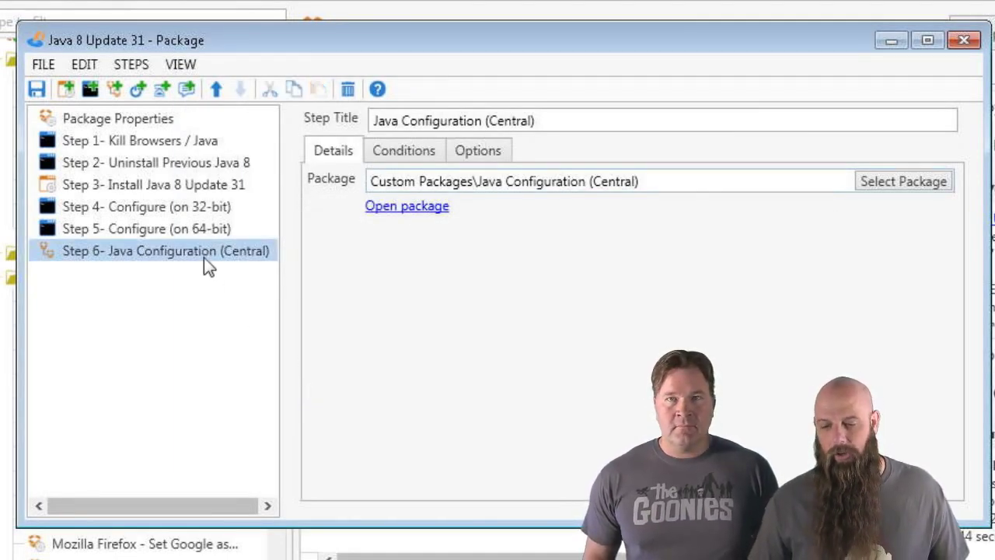
{"action": "key", "text": "Delete"}
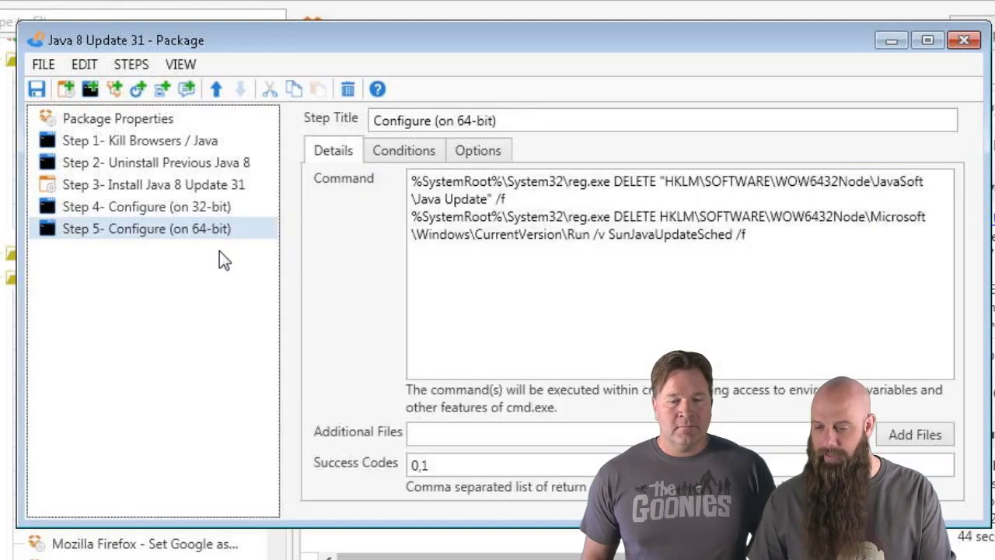
{"action": "key", "text": "alt+F4"}
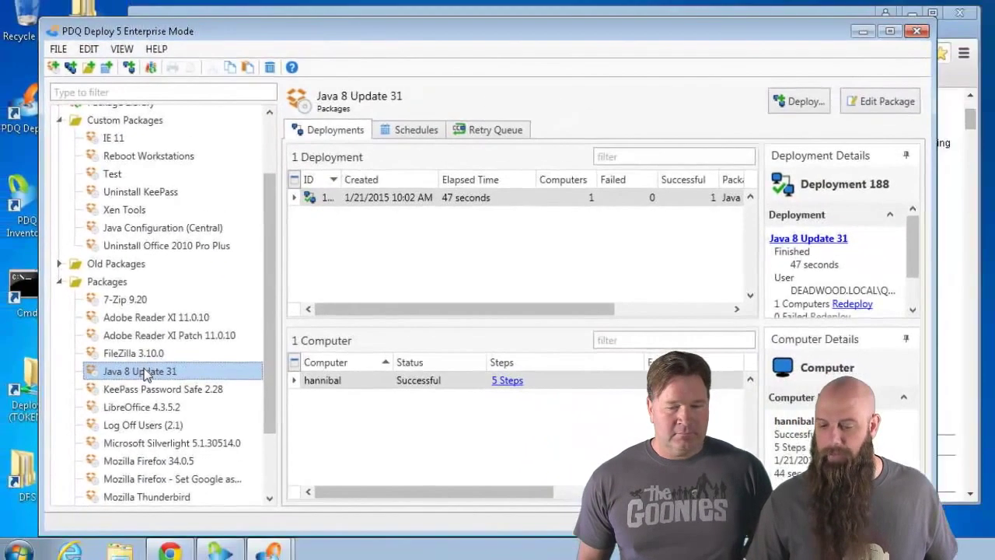
{"action": "double_click", "coordinate": [127, 383]}
{"action": "key", "text": "alt+F4"}
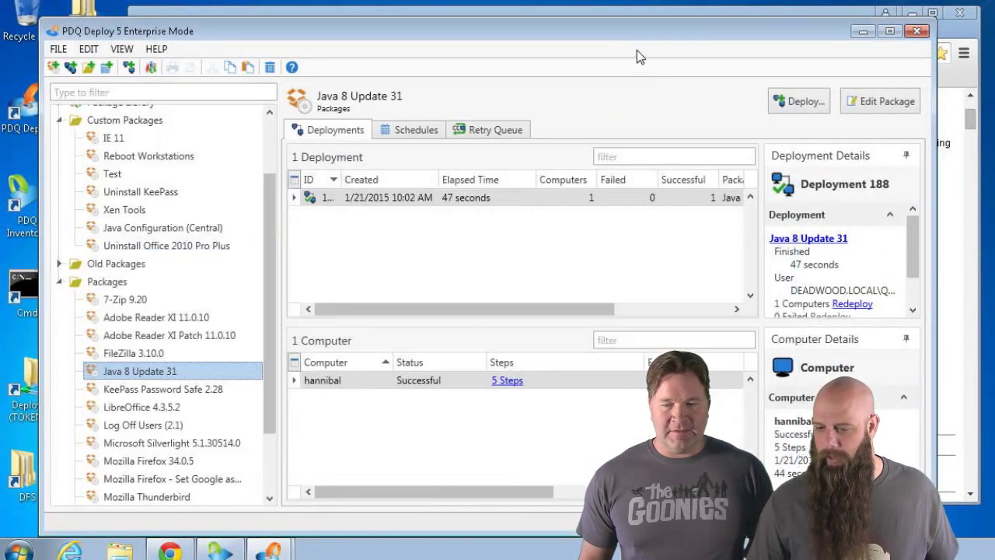
- Copy the Copy Config Files step from the Java Configuration (Central) package and close that package
{"action": "double_click", "coordinate": [160, 228]}
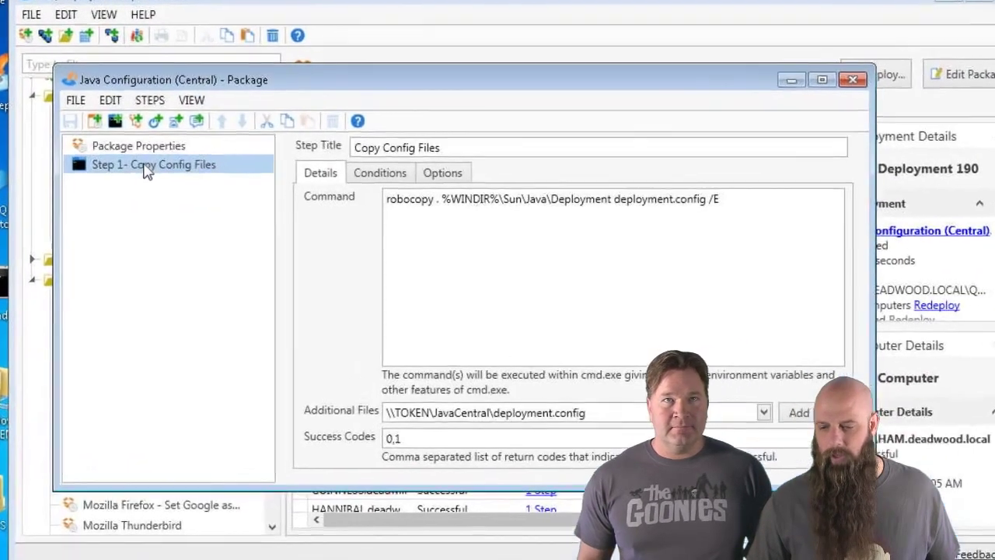
{"action": "right_click", "coordinate": [160, 185]}
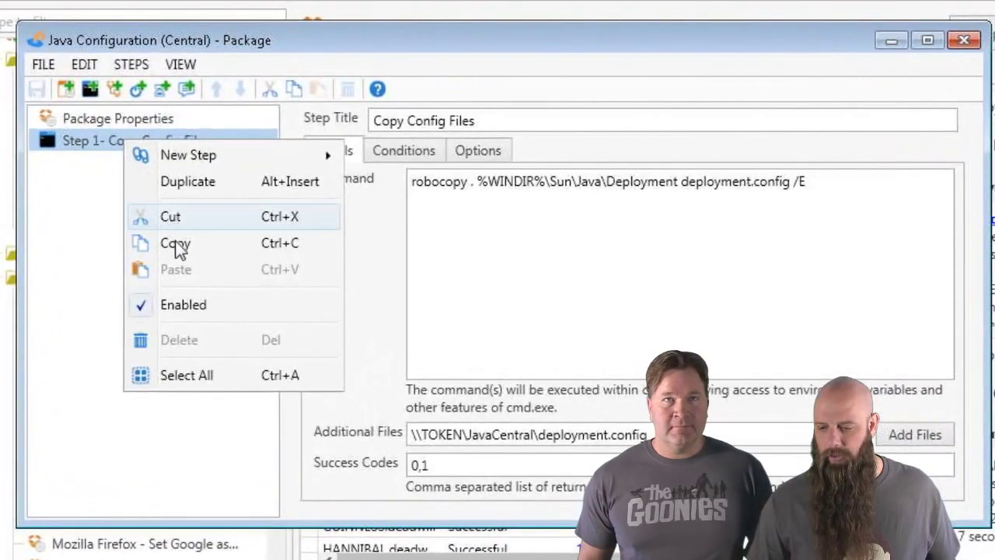
{"action": "left_click", "coordinate": [176, 246]}
{"action": "left_click", "coordinate": [962, 43]}
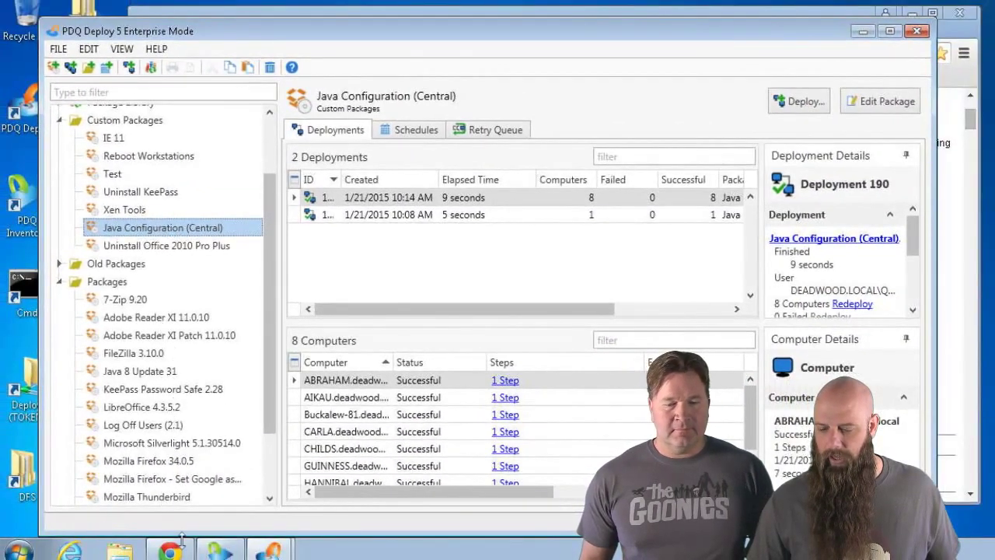
- Return to the open Java 8 Update 31 package and paste the copied step after Configure (on 64-bit)
{"action": "left_click", "coordinate": [268, 551]}
{"action": "left_click", "coordinate": [261, 517]}
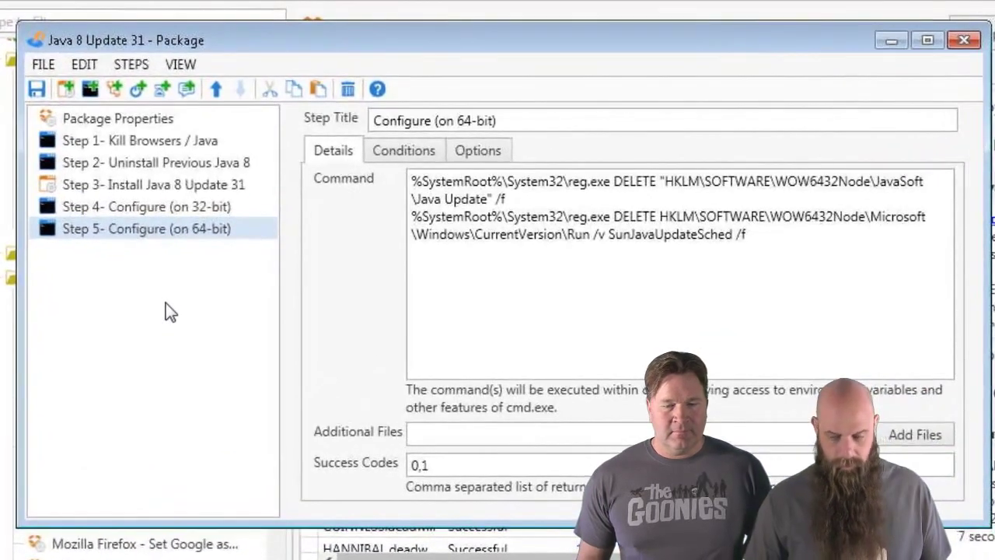
{"action": "key", "text": "ctrl+v"}
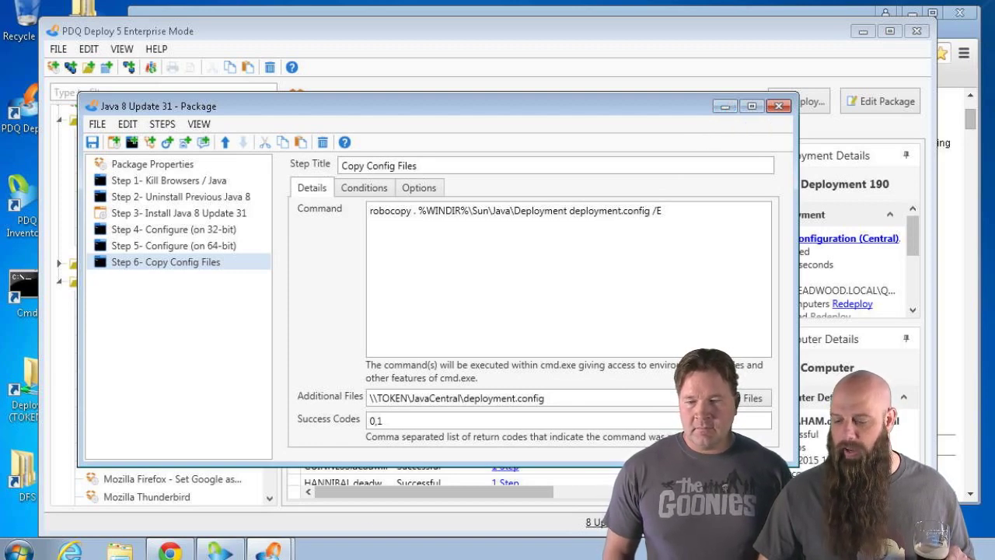
- Switch to Chrome and view the bookmarked Java 7 Configs documentation in a new tab
{"action": "left_click", "coordinate": [170, 550]}
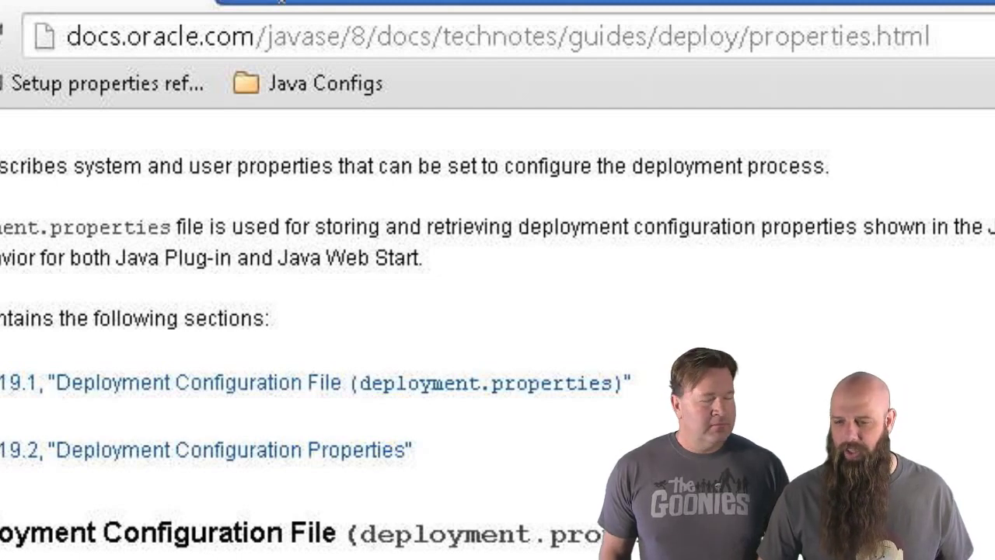
{"action": "left_click", "coordinate": [251, 3]}
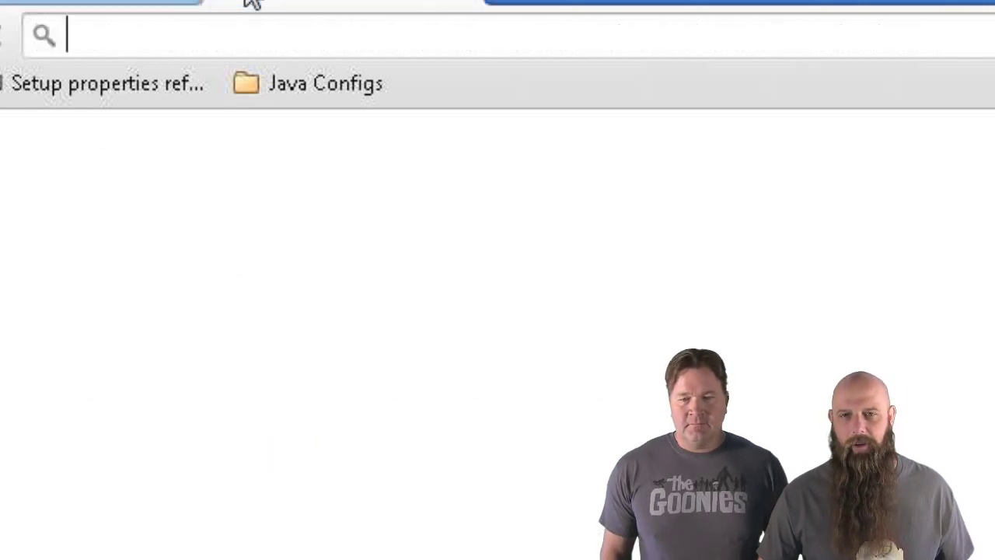
{"action": "left_click", "coordinate": [274, 83]}
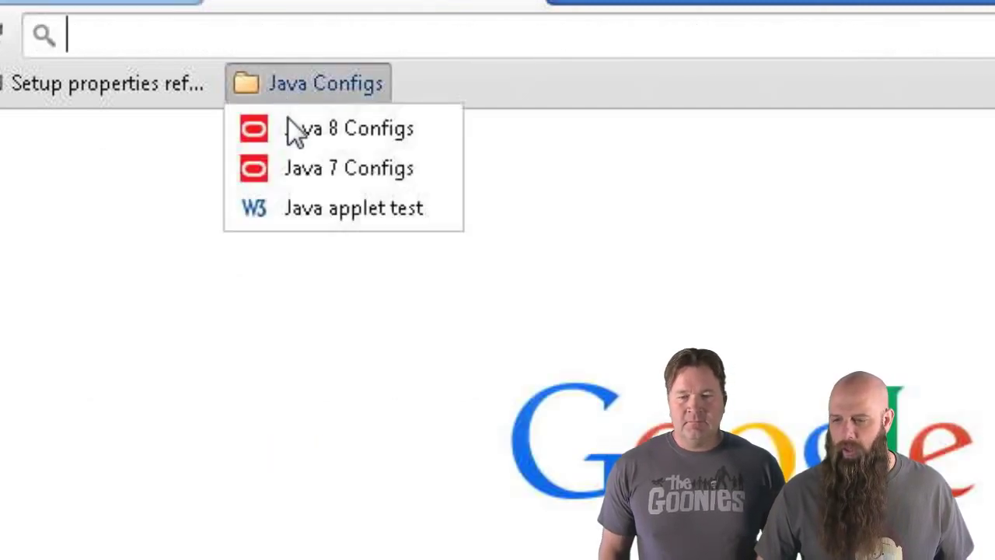
{"action": "left_click", "coordinate": [307, 175]}
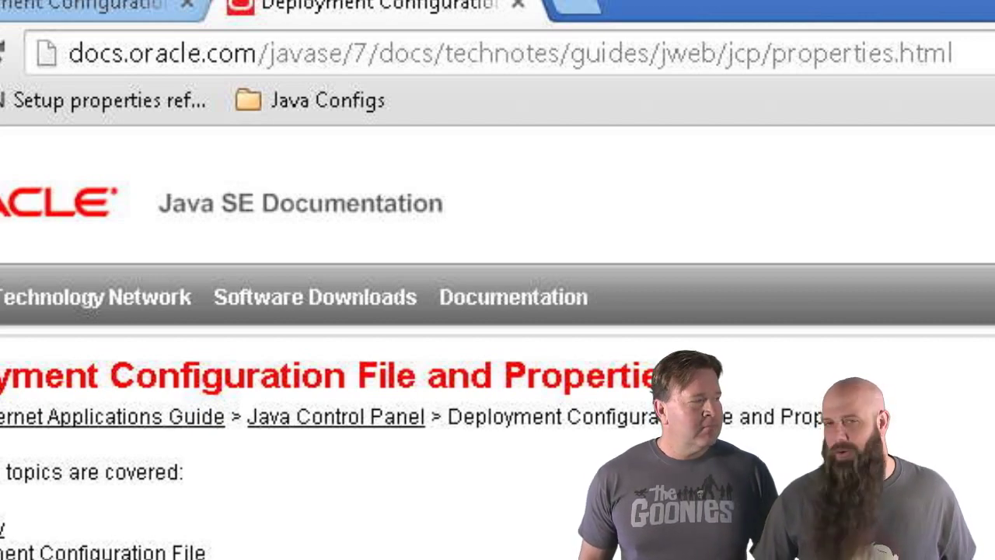
- Switch back to PDQ Deploy and close the Java 8 Update 31 package without saving its changes
{"action": "key", "text": "alt+Tab"}
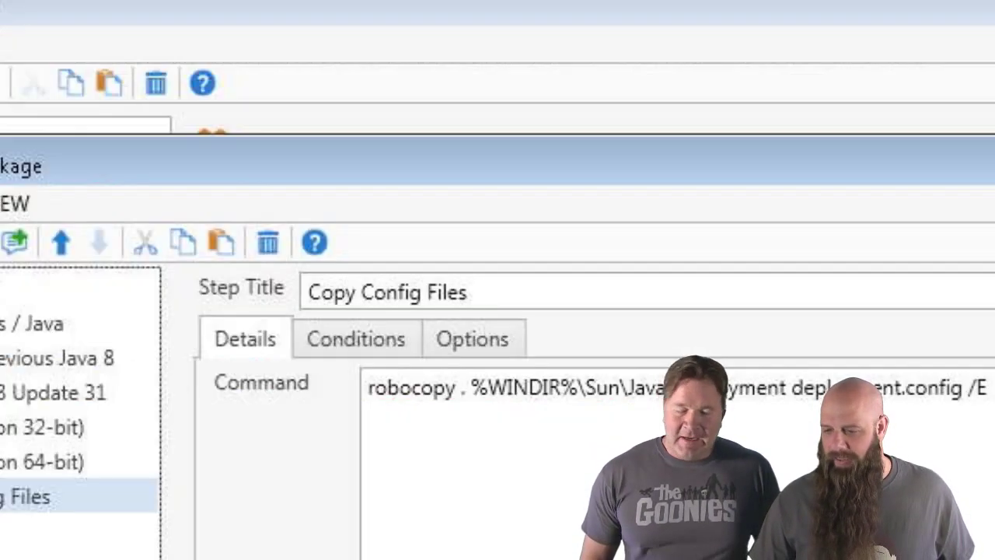
{"action": "left_click", "coordinate": [778, 106]}
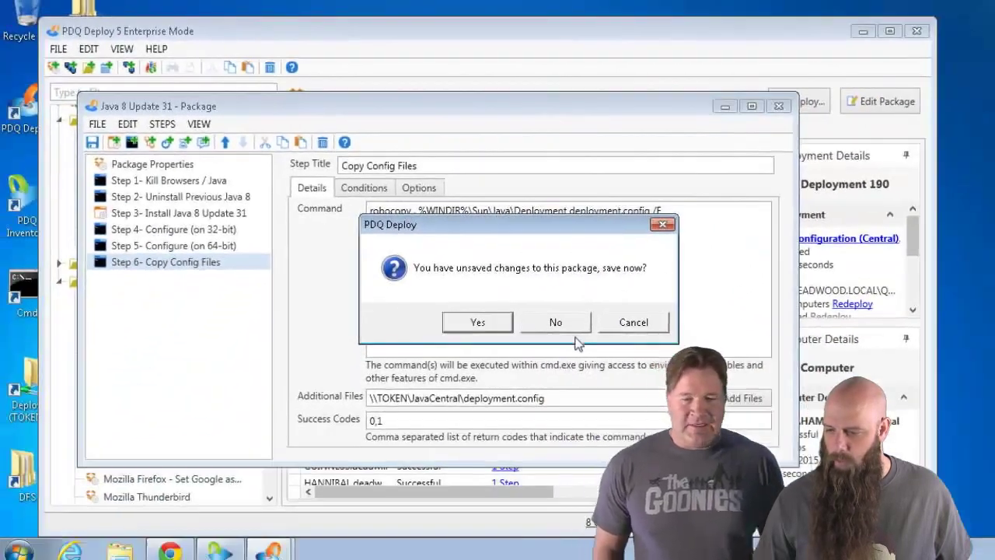
{"action": "left_click", "coordinate": [571, 328]}
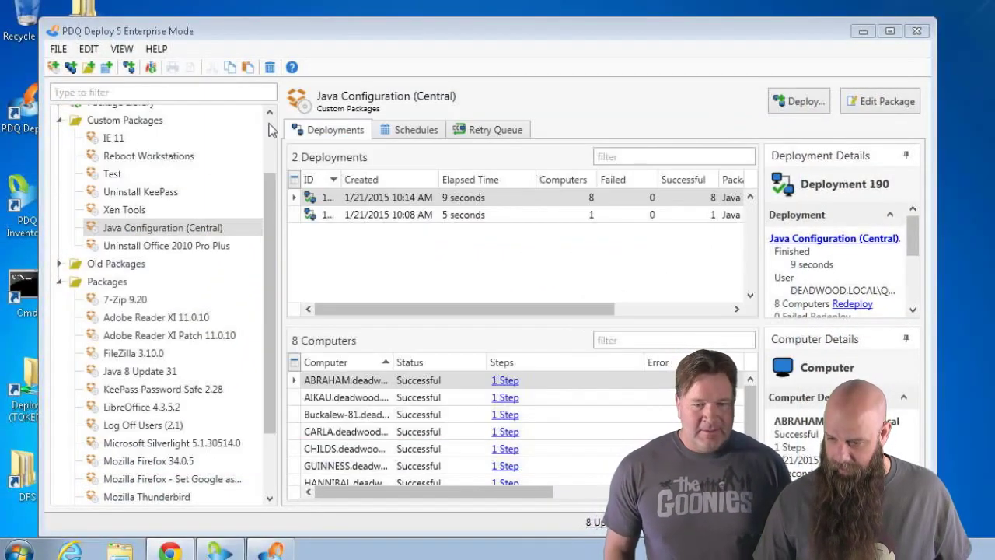
- Import the Java 8 - ALTERNATE update from the Package Library's updates and close the download window
{"action": "scroll", "coordinate": [271, 129], "scroll_direction": "up", "scroll_amount": 2}
{"action": "left_click", "coordinate": [118, 186]}
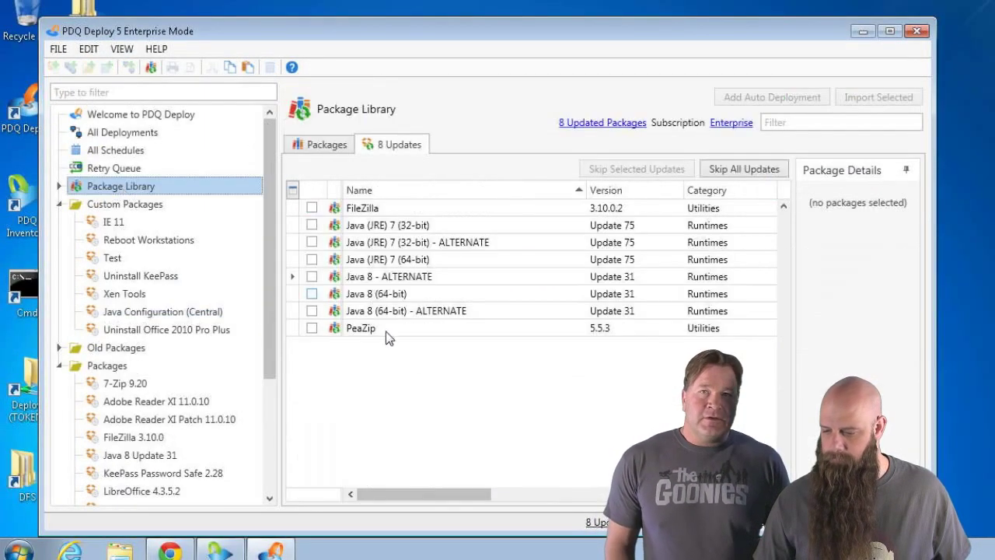
{"action": "left_click", "coordinate": [312, 277]}
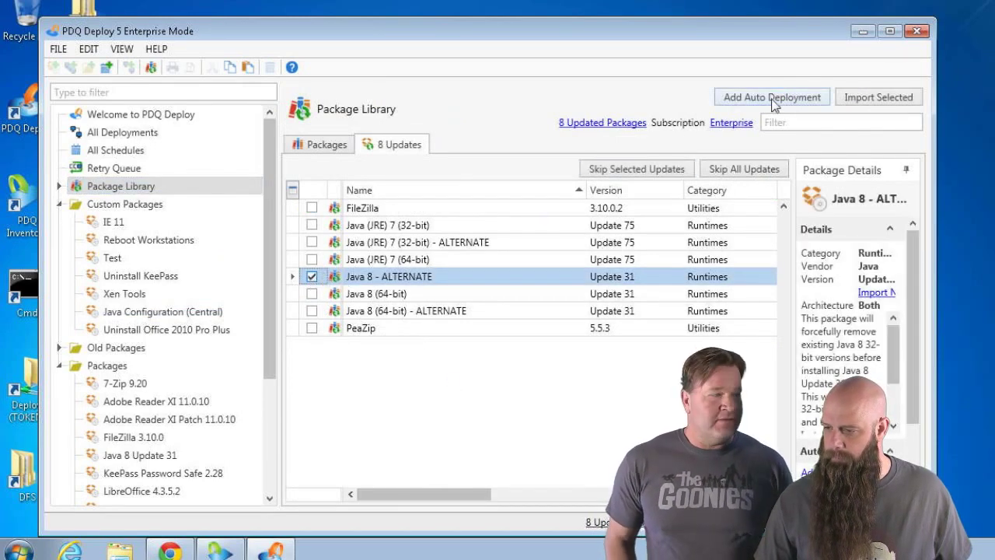
{"action": "left_click", "coordinate": [852, 103]}
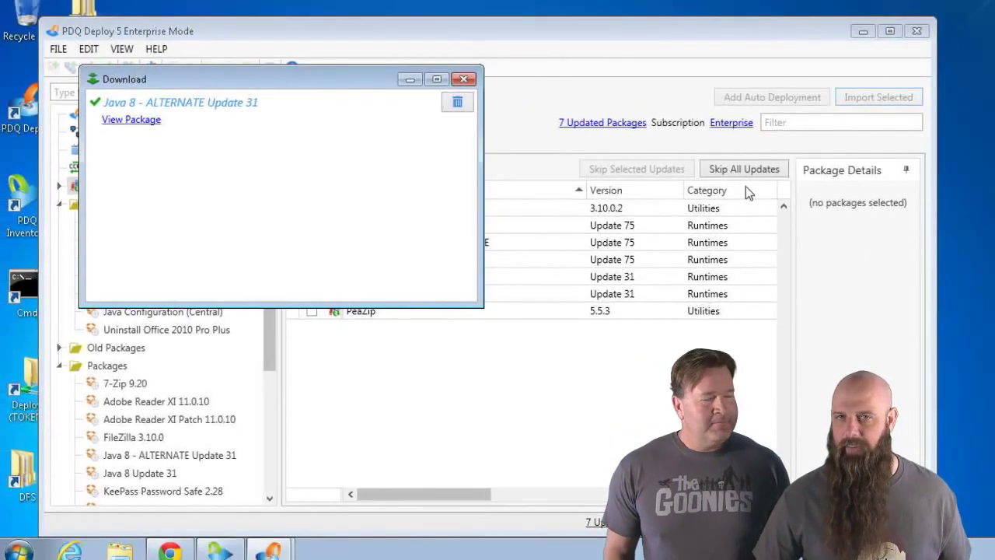
{"action": "left_click", "coordinate": [473, 81]}
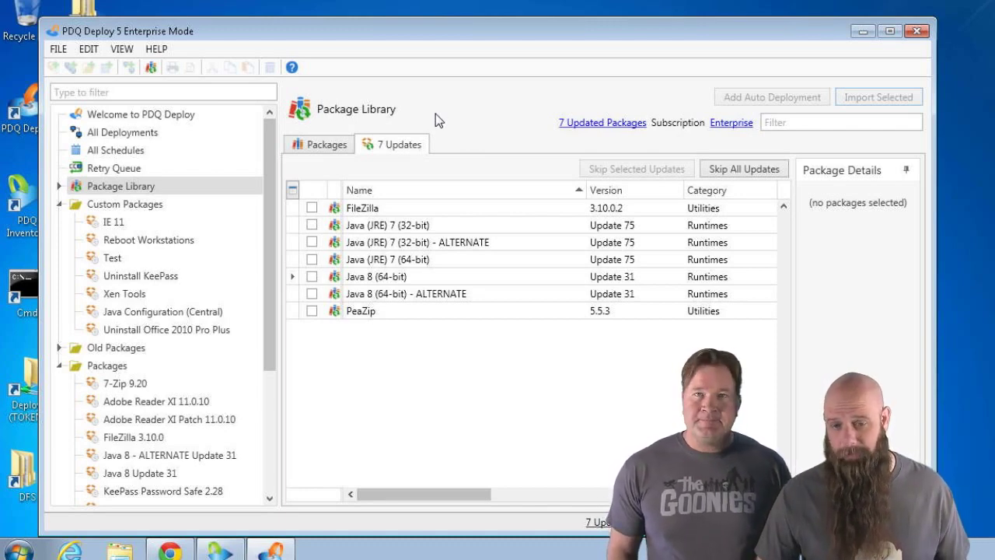
- Compare the steps of the Java 8 Update 31 and Java 8 - ALTERNATE Update 31 packages, including the Delete Java 8 Product Keys commands
{"action": "double_click", "coordinate": [168, 474]}
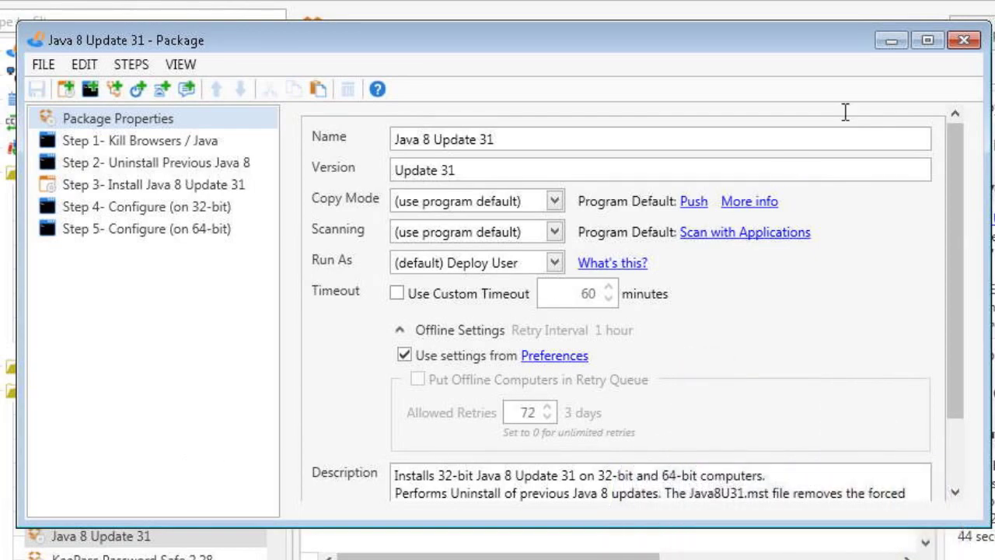
{"action": "left_click", "coordinate": [964, 42]}
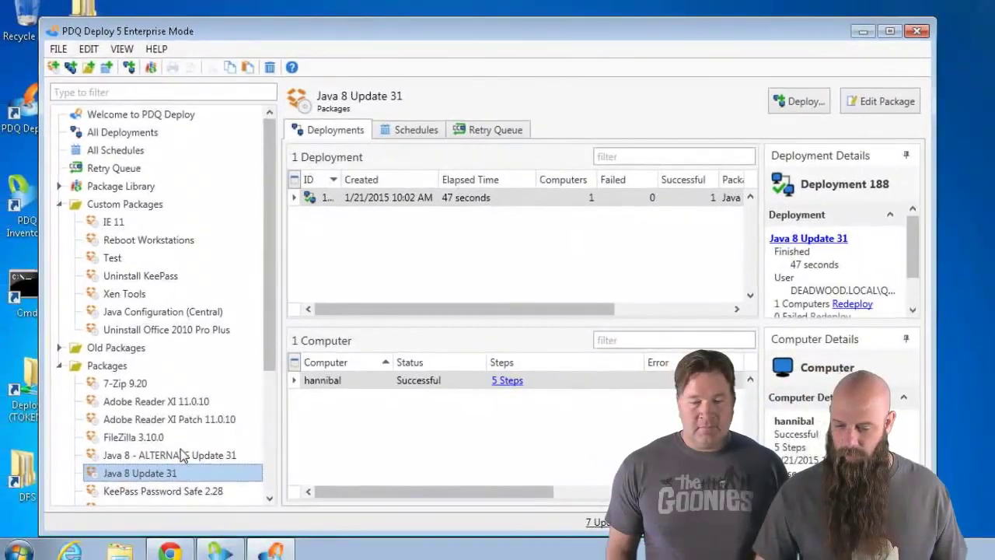
{"action": "double_click", "coordinate": [179, 460]}
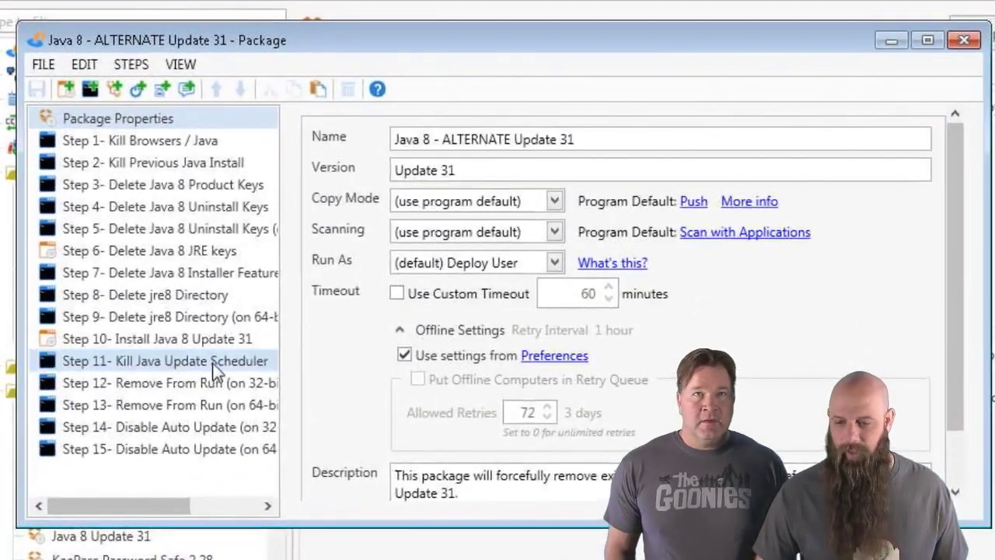
{"action": "left_click", "coordinate": [211, 185]}
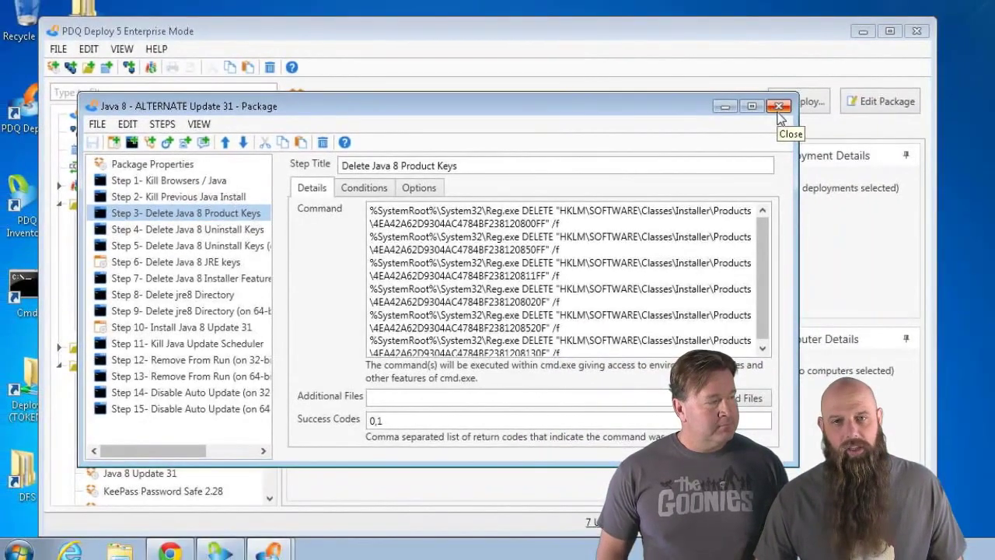
{"action": "left_click", "coordinate": [778, 107]}
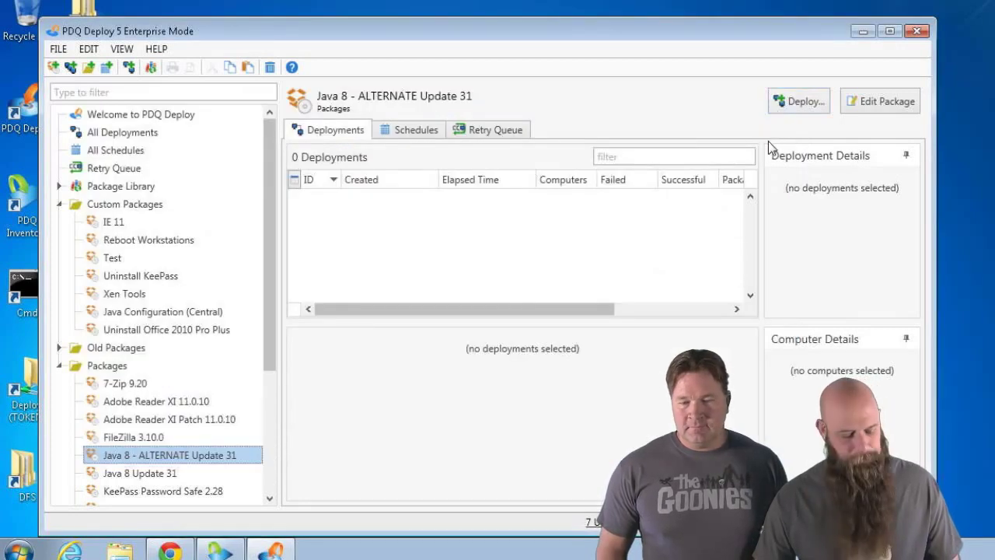
{"action": "left_click", "coordinate": [636, 92]}
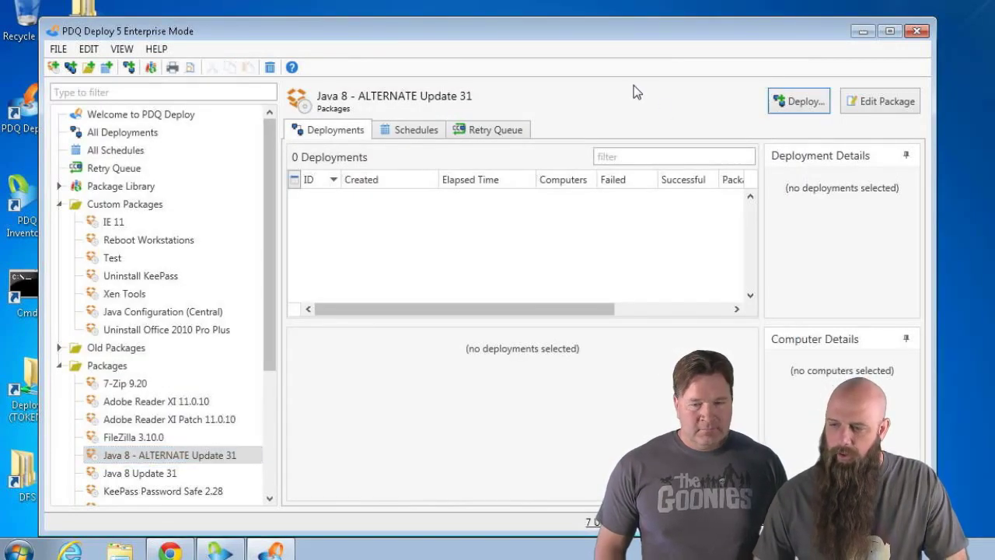